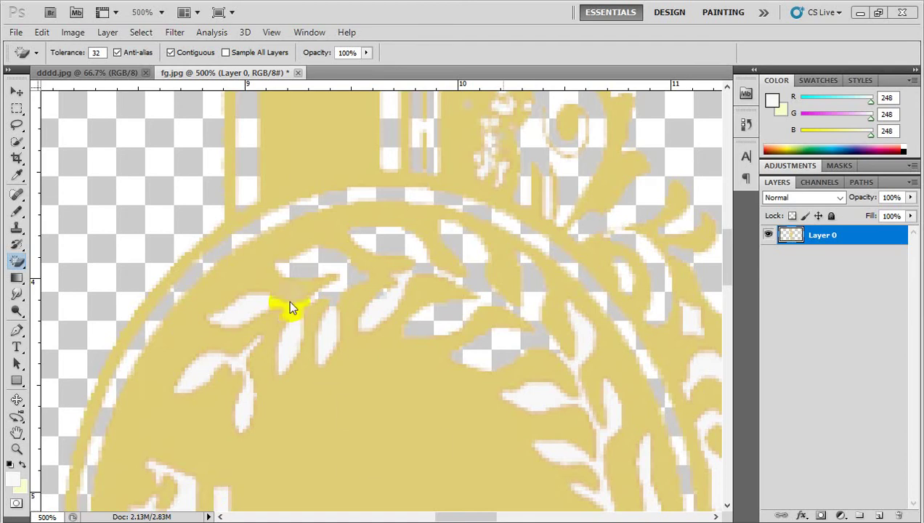
Step: Magic-erase the white leaves in the upper wreath and the right branch of the emblem
{"action": "left_click", "coordinate": [232, 325]}
{"action": "left_click", "coordinate": [305, 341]}
{"action": "left_click", "coordinate": [324, 336]}
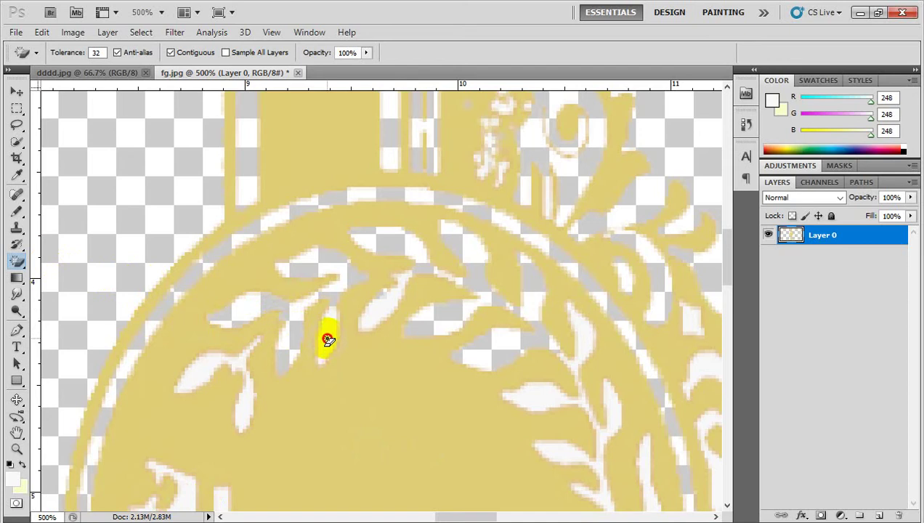
{"action": "left_click", "coordinate": [381, 309]}
{"action": "left_click", "coordinate": [320, 338]}
{"action": "left_click", "coordinate": [206, 375]}
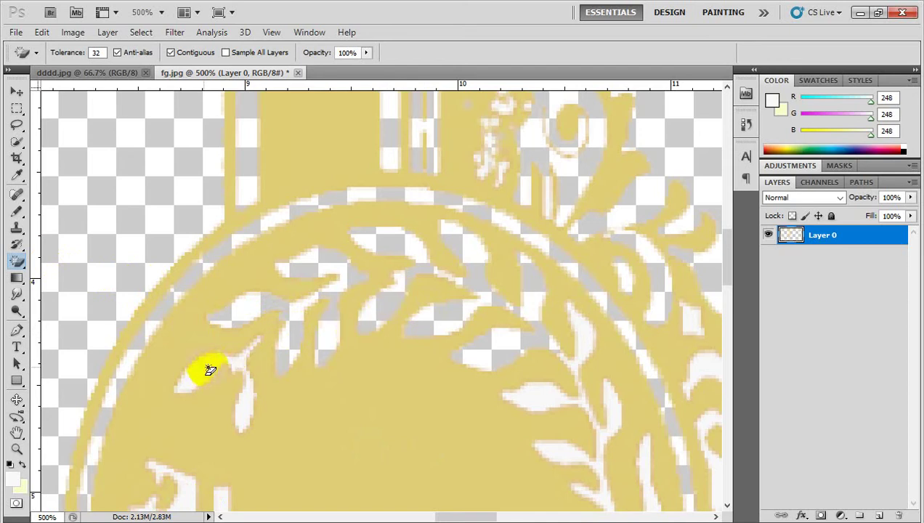
{"action": "left_click", "coordinate": [246, 381]}
{"action": "left_click", "coordinate": [591, 294]}
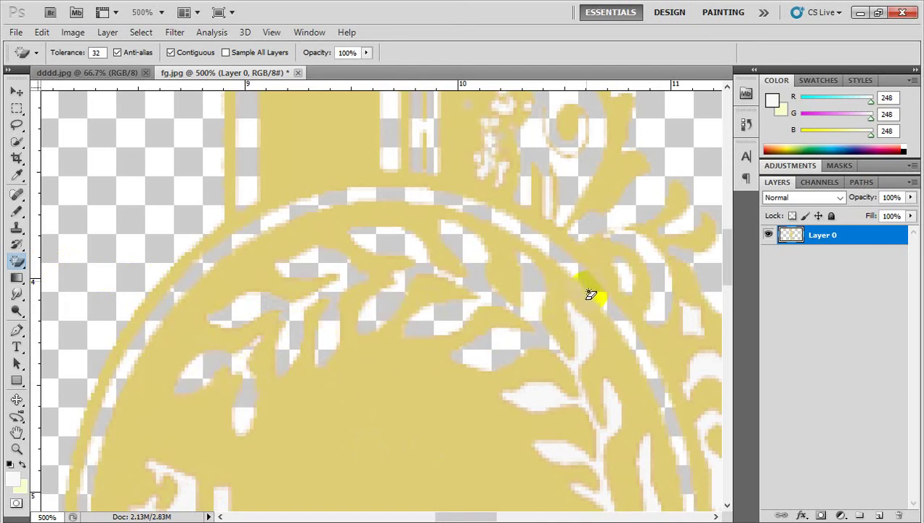
{"action": "left_click", "coordinate": [582, 335]}
{"action": "left_click", "coordinate": [549, 392]}
{"action": "left_click", "coordinate": [607, 405]}
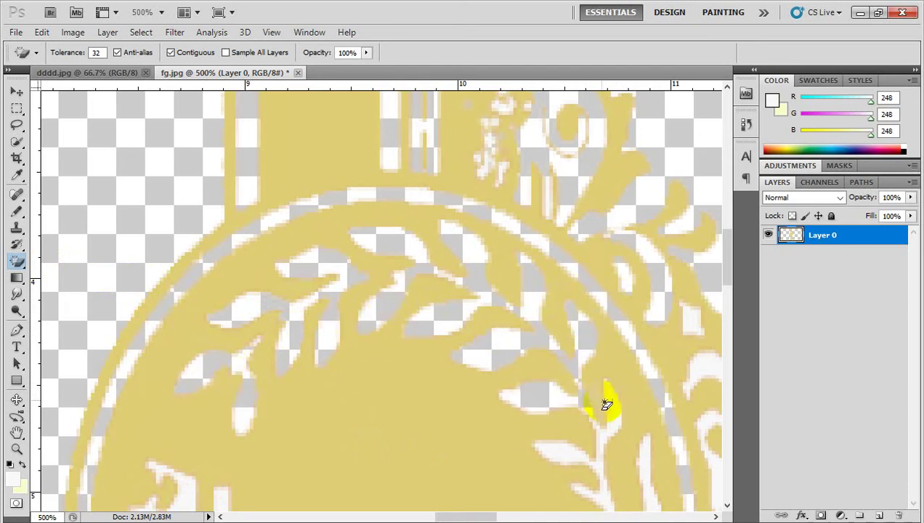
Step: Erase the white crown shape, the bar beside it, and the lower-wreath leaves
{"action": "scroll", "coordinate": [590, 418], "scroll_direction": "down", "scroll_amount": 3}
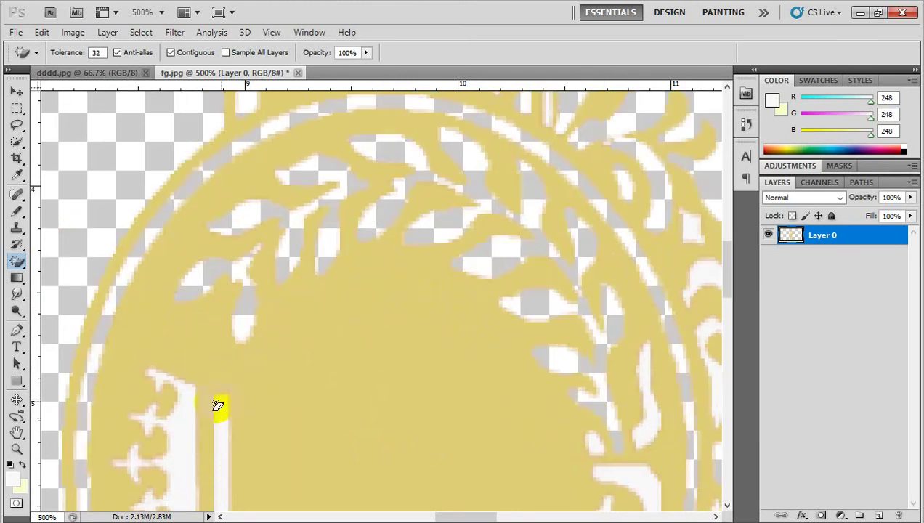
{"action": "left_click", "coordinate": [186, 411]}
{"action": "left_click", "coordinate": [218, 413]}
{"action": "scroll", "coordinate": [240, 414], "scroll_direction": "down", "scroll_amount": 2}
{"action": "left_click", "coordinate": [227, 372]}
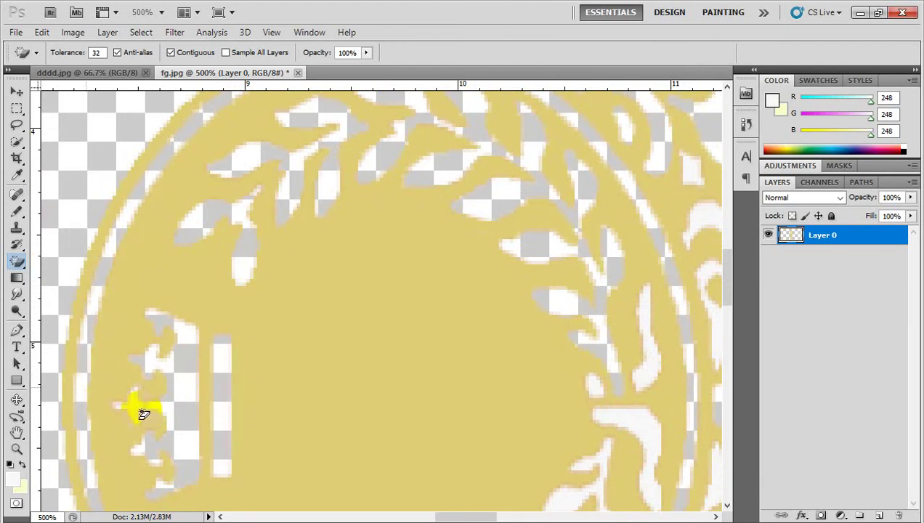
{"action": "scroll", "coordinate": [272, 366], "scroll_direction": "down", "scroll_amount": 2}
{"action": "scroll", "coordinate": [218, 371], "scroll_direction": "down", "scroll_amount": 2}
{"action": "left_click", "coordinate": [238, 435]}
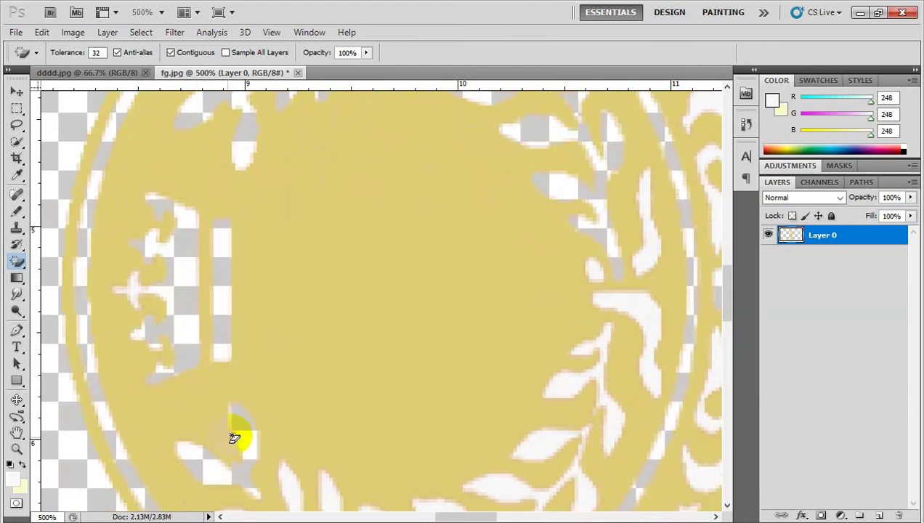
{"action": "scroll", "coordinate": [346, 430], "scroll_direction": "down", "scroll_amount": 2}
{"action": "left_click", "coordinate": [328, 425]}
{"action": "left_click", "coordinate": [287, 427]}
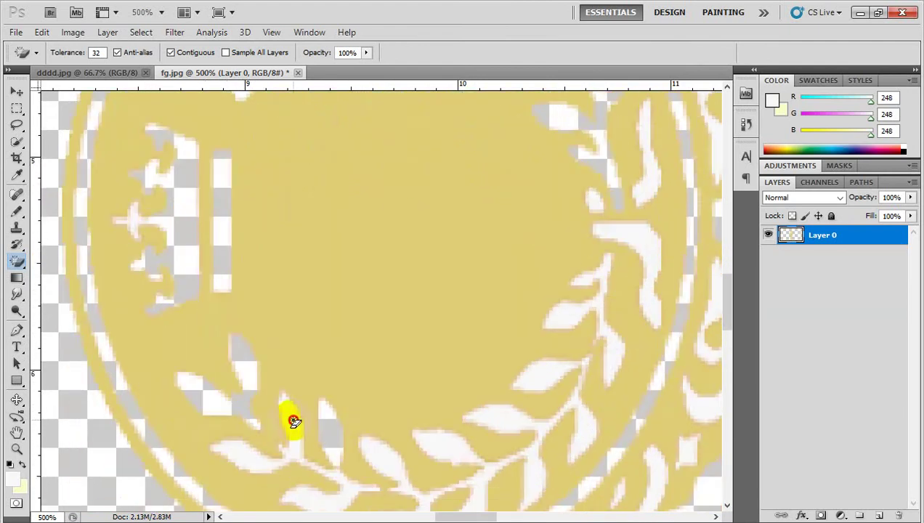
Step: Erase the white leaves along the bottom, the right branch, and the upper-right wreath
{"action": "scroll", "coordinate": [367, 446], "scroll_direction": "down", "scroll_amount": 2}
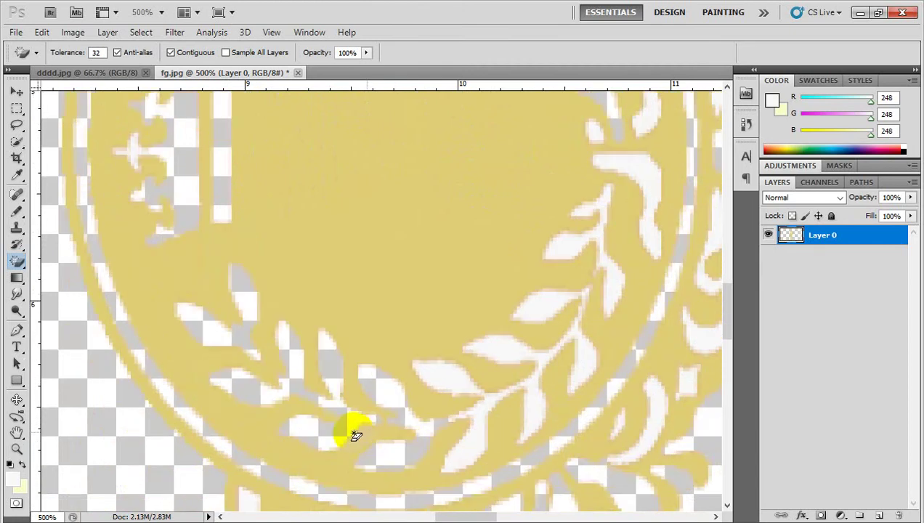
{"action": "left_click", "coordinate": [351, 433]}
{"action": "left_click", "coordinate": [433, 448]}
{"action": "left_click", "coordinate": [460, 382]}
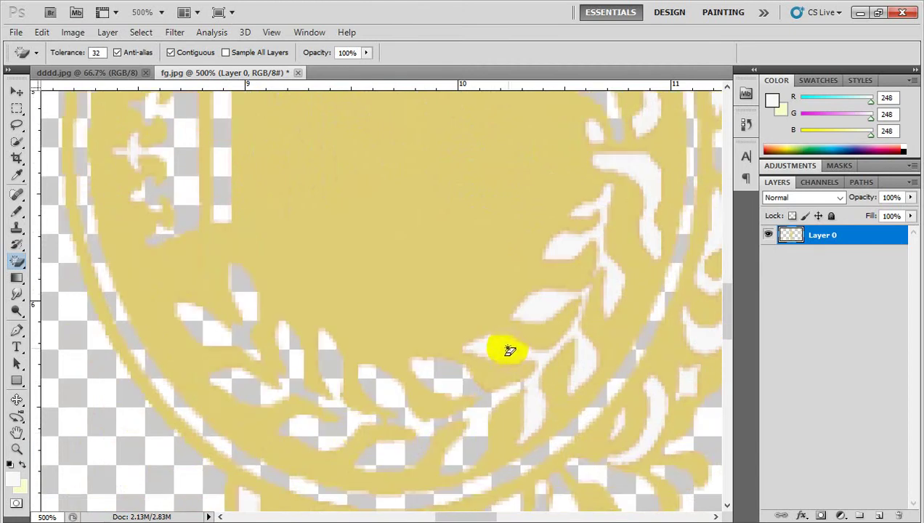
{"action": "left_click", "coordinate": [538, 305]}
{"action": "left_click", "coordinate": [572, 249]}
{"action": "left_click", "coordinate": [629, 171]}
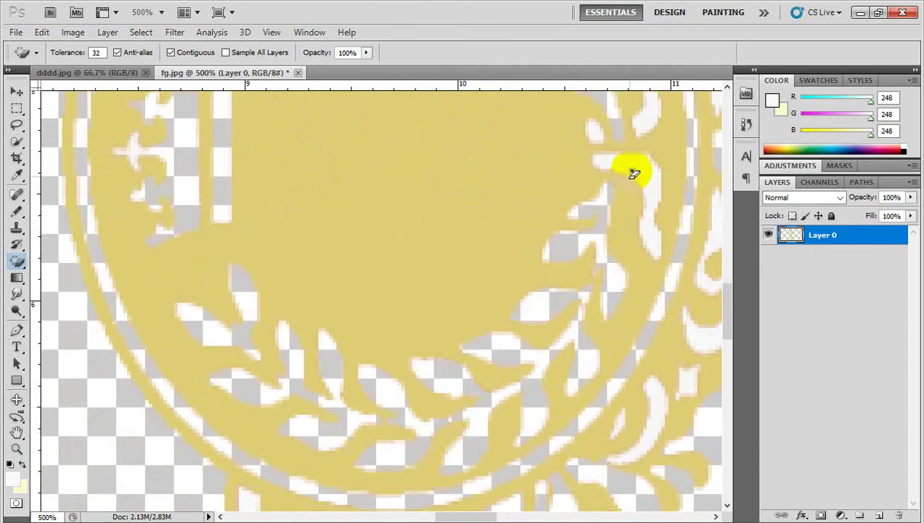
{"action": "left_click", "coordinate": [619, 149]}
{"action": "left_click", "coordinate": [598, 132]}
{"action": "left_click", "coordinate": [639, 124]}
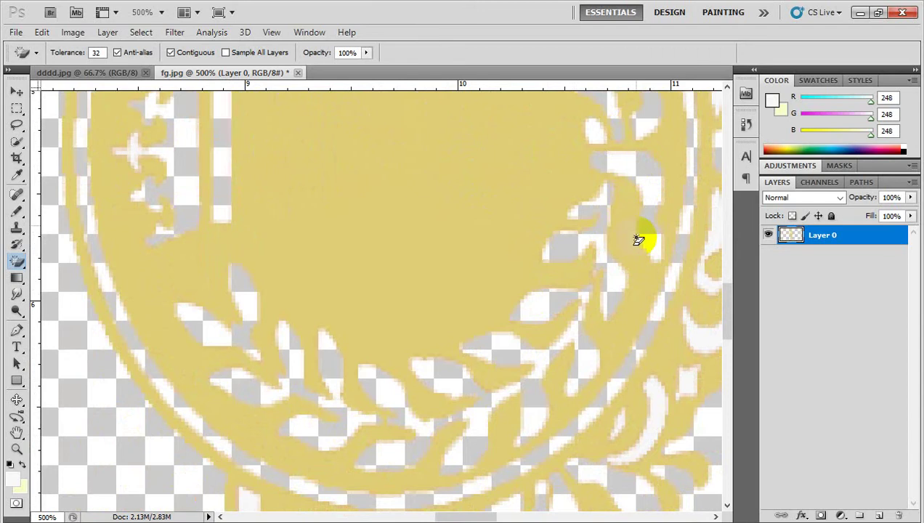
Step: Erase the white vertical strips running down the emblem's stand
{"action": "scroll", "coordinate": [640, 234], "scroll_direction": "up", "scroll_amount": 1}
{"action": "scroll", "coordinate": [639, 232], "scroll_direction": "up", "scroll_amount": 1}
{"action": "scroll", "coordinate": [622, 237], "scroll_direction": "up", "scroll_amount": 1}
{"action": "scroll", "coordinate": [629, 350], "scroll_direction": "down", "scroll_amount": 1}
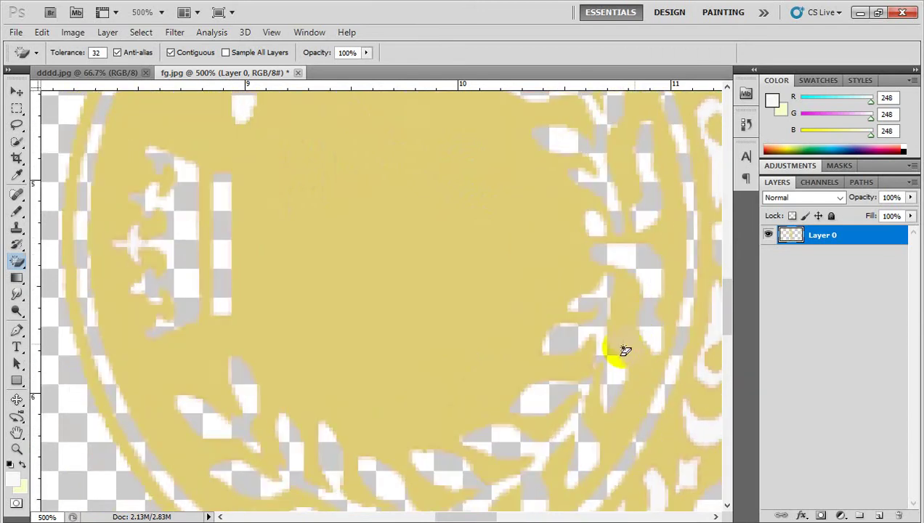
{"action": "scroll", "coordinate": [622, 351], "scroll_direction": "down", "scroll_amount": 1}
{"action": "scroll", "coordinate": [551, 376], "scroll_direction": "down", "scroll_amount": 1}
{"action": "scroll", "coordinate": [433, 381], "scroll_direction": "down", "scroll_amount": 1}
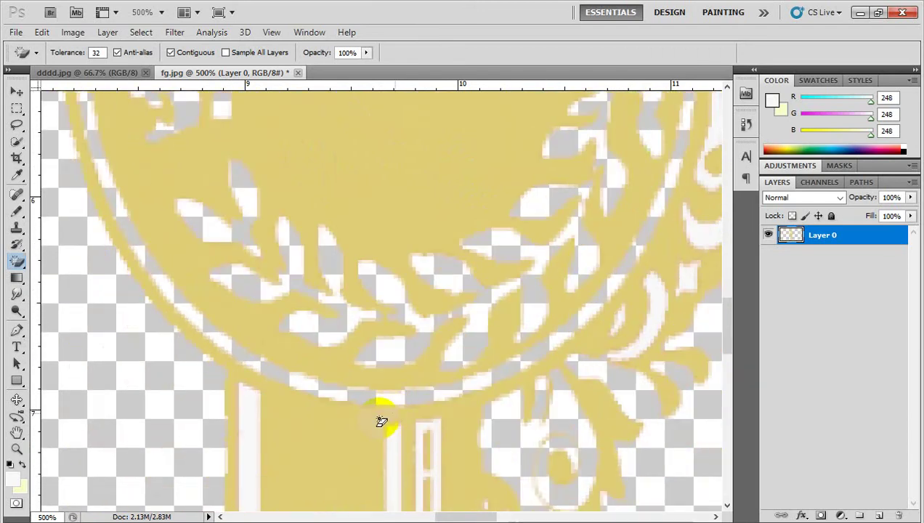
{"action": "left_click", "coordinate": [248, 422]}
{"action": "left_click", "coordinate": [394, 459]}
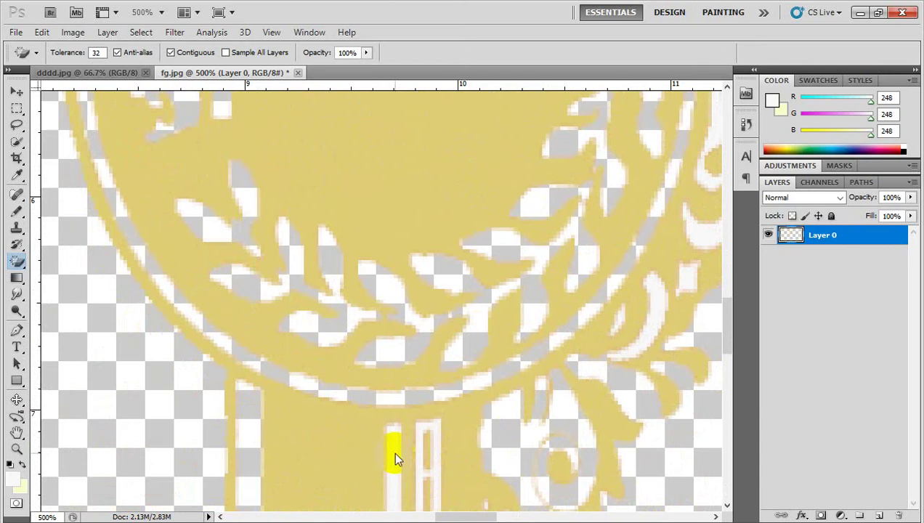
{"action": "left_click", "coordinate": [540, 432]}
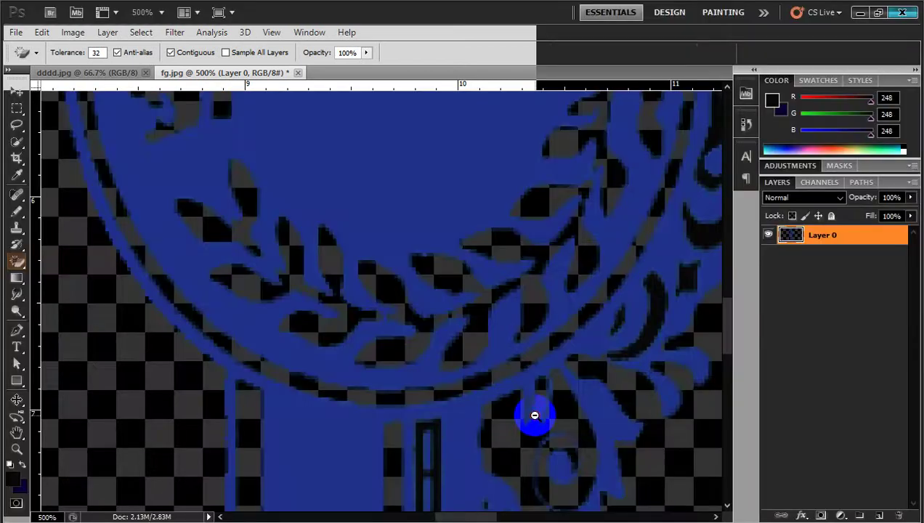
{"action": "scroll", "coordinate": [532, 418], "scroll_direction": "down", "scroll_amount": 1}
Step: Erase the white swirl areas in the right-side ornament
{"action": "left_click_drag", "start_coordinate": [524, 315], "coordinate": [503, 346]}
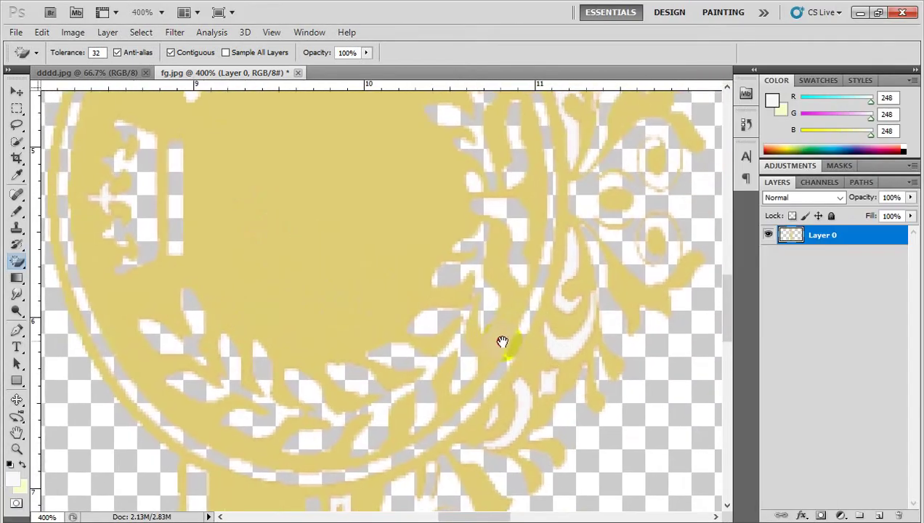
{"action": "left_click_drag", "start_coordinate": [564, 238], "coordinate": [557, 258]}
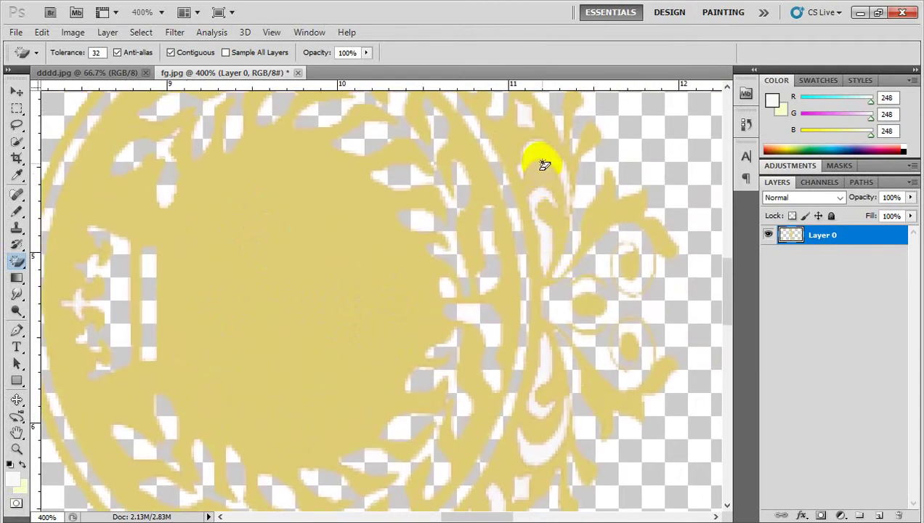
{"action": "left_click", "coordinate": [540, 230]}
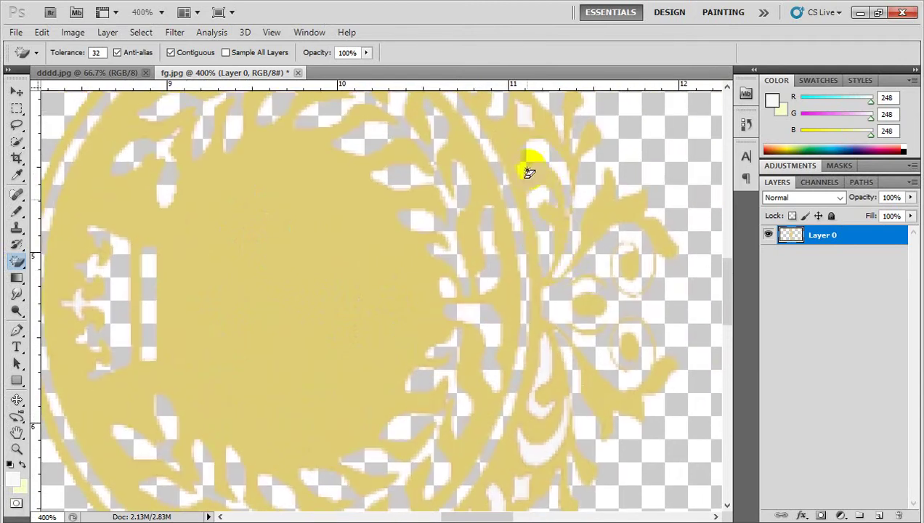
{"action": "scroll", "coordinate": [553, 220], "scroll_direction": "up", "scroll_amount": 2}
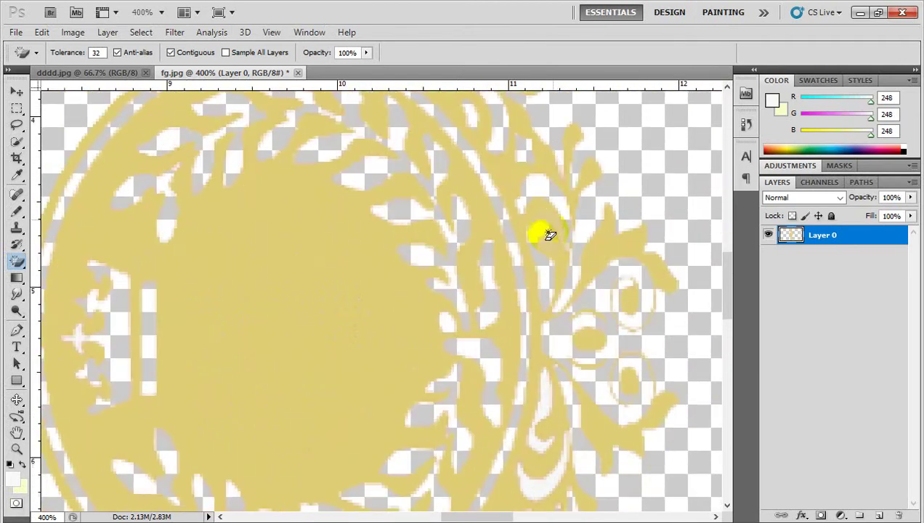
{"action": "scroll", "coordinate": [546, 240], "scroll_direction": "down", "scroll_amount": 4}
{"action": "scroll", "coordinate": [546, 251], "scroll_direction": "down", "scroll_amount": 2}
{"action": "left_click", "coordinate": [544, 253]}
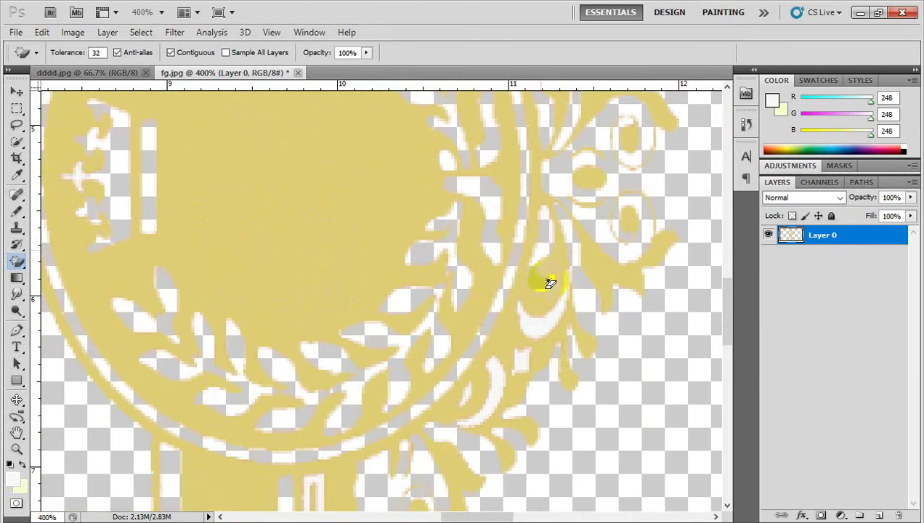
{"action": "left_click", "coordinate": [552, 287]}
{"action": "left_click", "coordinate": [556, 313]}
Step: Erase the small white patches around the right-side leaves
{"action": "left_click", "coordinate": [506, 375]}
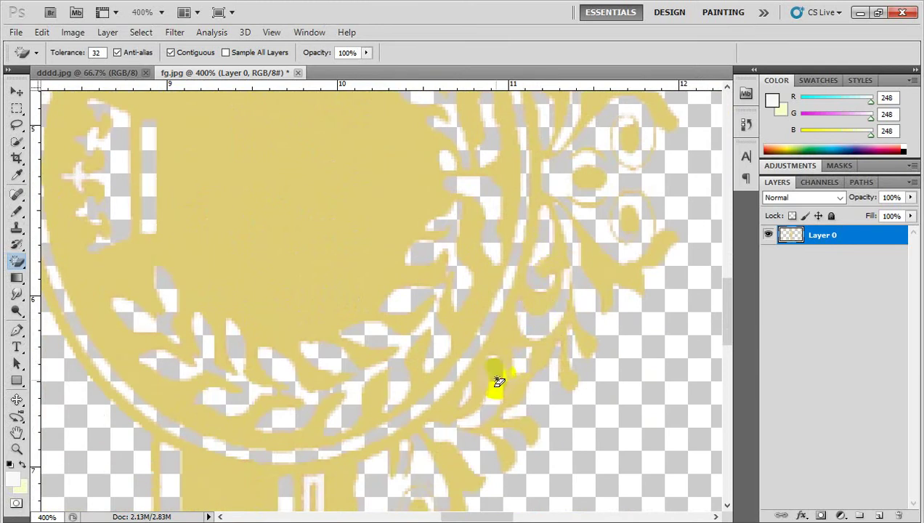
{"action": "scroll", "coordinate": [494, 378], "scroll_direction": "down", "scroll_amount": 2}
{"action": "scroll", "coordinate": [495, 378], "scroll_direction": "down", "scroll_amount": 1}
{"action": "left_click", "coordinate": [467, 294]}
{"action": "left_click", "coordinate": [458, 347]}
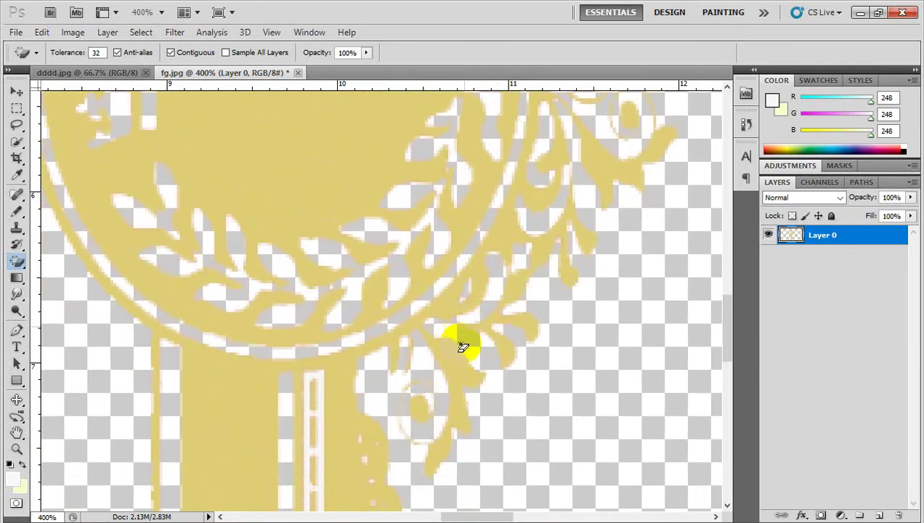
{"action": "left_click", "coordinate": [437, 392]}
Step: Erase the white ladder stripe beside the pillar, then scroll back up to the canopy
{"action": "scroll", "coordinate": [378, 385], "scroll_direction": "down", "scroll_amount": 4}
{"action": "left_click", "coordinate": [319, 375]}
{"action": "left_click", "coordinate": [323, 358]}
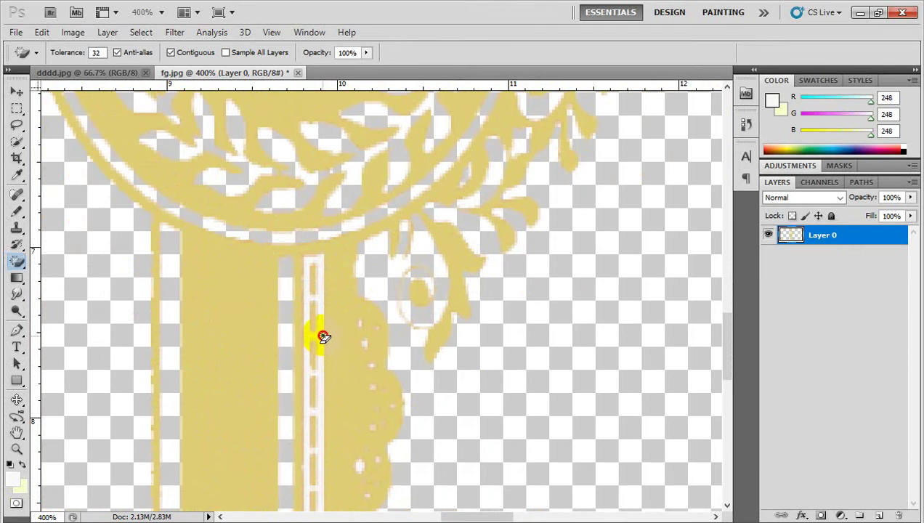
{"action": "left_click", "coordinate": [323, 338]}
{"action": "scroll", "coordinate": [436, 339], "scroll_direction": "down", "scroll_amount": 4}
{"action": "scroll", "coordinate": [436, 342], "scroll_direction": "down", "scroll_amount": 4}
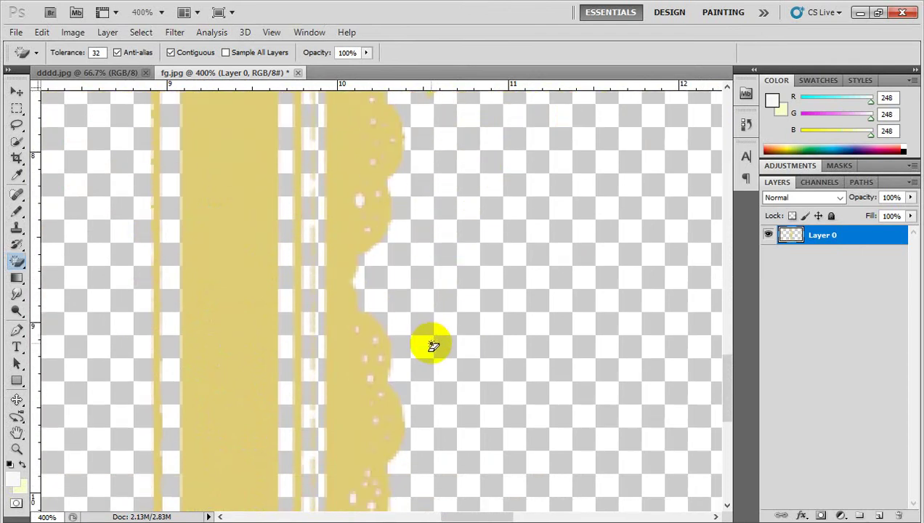
{"action": "scroll", "coordinate": [415, 340], "scroll_direction": "up", "scroll_amount": 2}
{"action": "scroll", "coordinate": [415, 340], "scroll_direction": "up", "scroll_amount": 2}
{"action": "scroll", "coordinate": [414, 340], "scroll_direction": "up", "scroll_amount": 2}
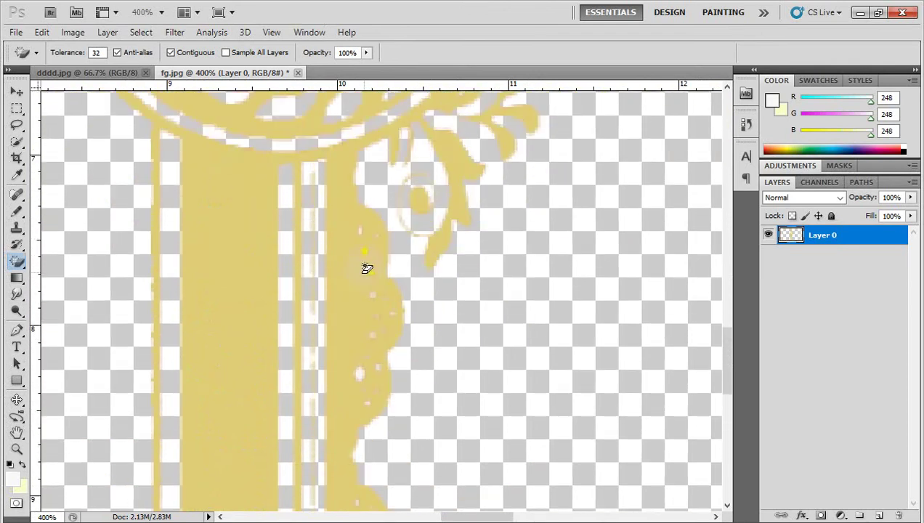
Step: Switch to the plain Eraser and zoom out to 66.7% to view the whole document
{"action": "mouse_move", "coordinate": [17, 260]}
{"action": "left_mouse_down"}
{"action": "mouse_move", "coordinate": [45, 287]}
{"action": "mouse_move", "coordinate": [43, 260]}
{"action": "left_mouse_up"}
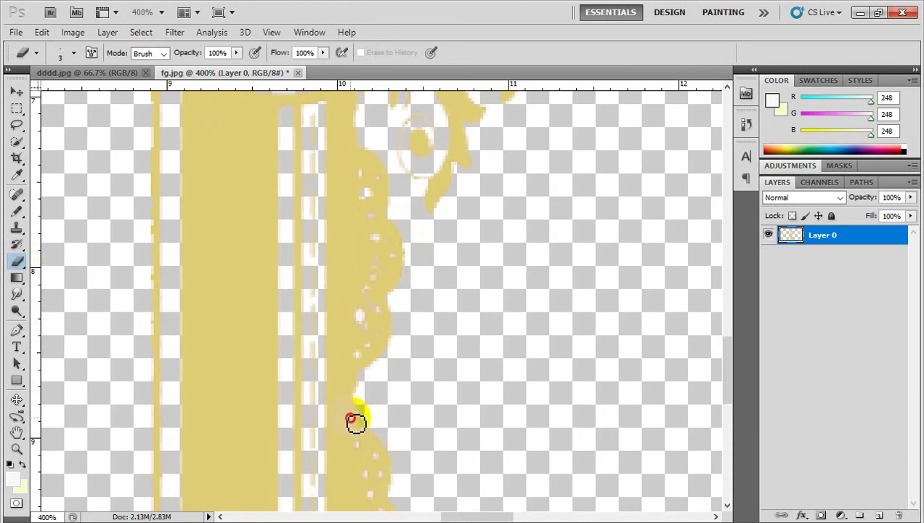
{"action": "scroll", "coordinate": [369, 396], "scroll_direction": "down", "scroll_amount": 2}
{"action": "scroll", "coordinate": [374, 399], "scroll_direction": "down", "scroll_amount": 2}
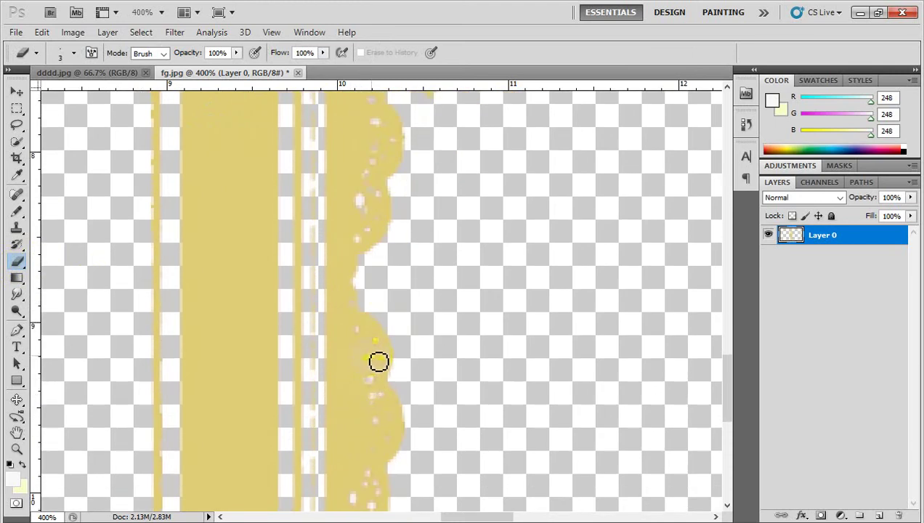
{"action": "scroll", "coordinate": [385, 381], "scroll_direction": "down", "scroll_amount": 2}
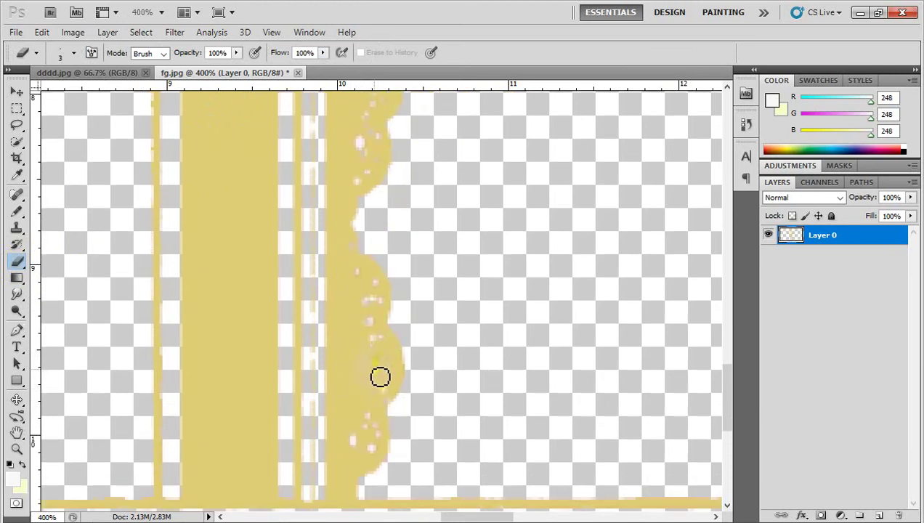
{"action": "scroll", "coordinate": [378, 433], "scroll_direction": "down", "scroll_amount": 2}
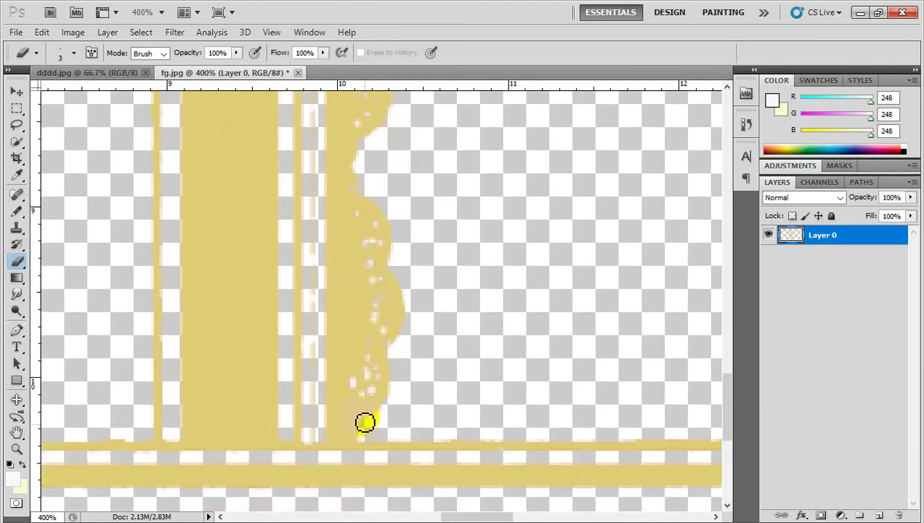
{"action": "scroll", "coordinate": [392, 415], "scroll_direction": "down", "scroll_amount": 1}
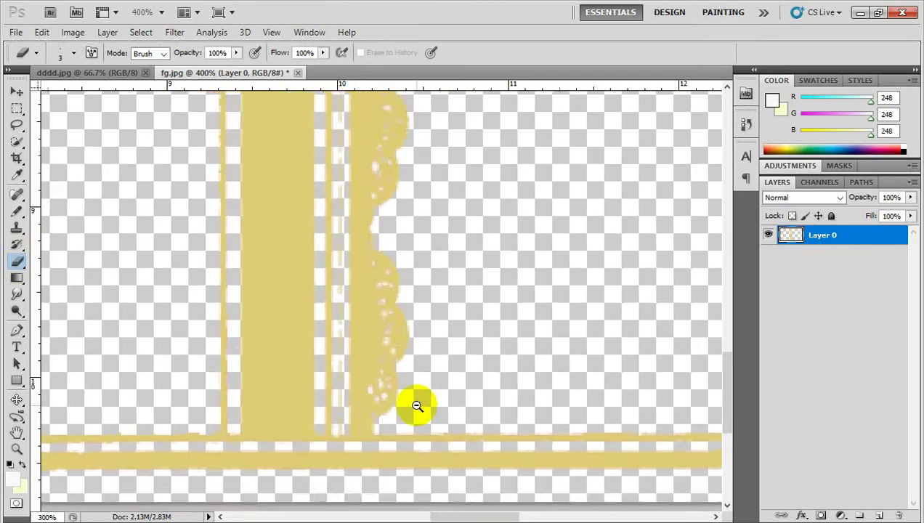
{"action": "scroll", "coordinate": [414, 407], "scroll_direction": "down", "scroll_amount": 1}
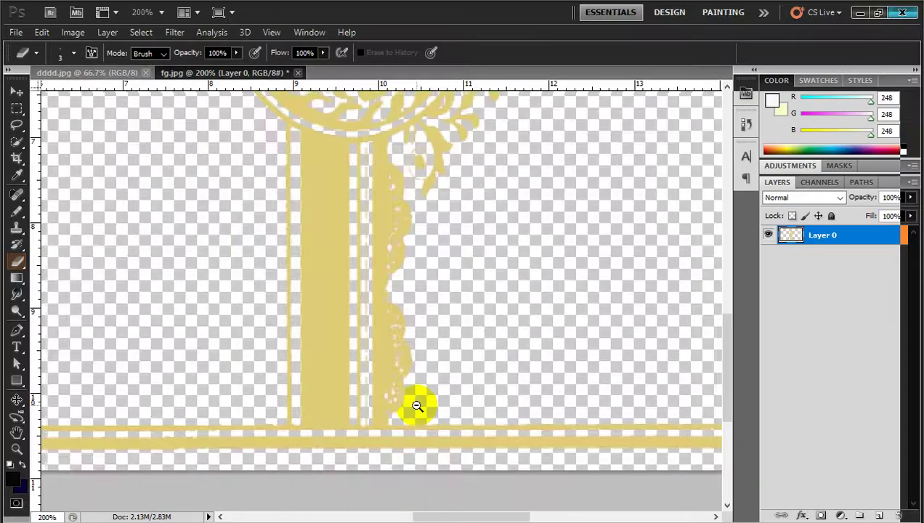
{"action": "left_click", "coordinate": [417, 406], "text": "alt"}
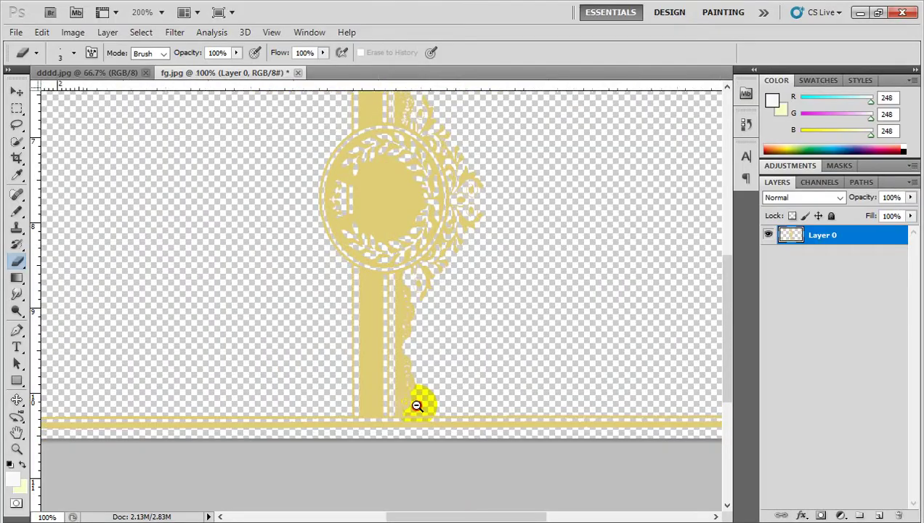
{"action": "left_click", "coordinate": [417, 404], "text": "alt"}
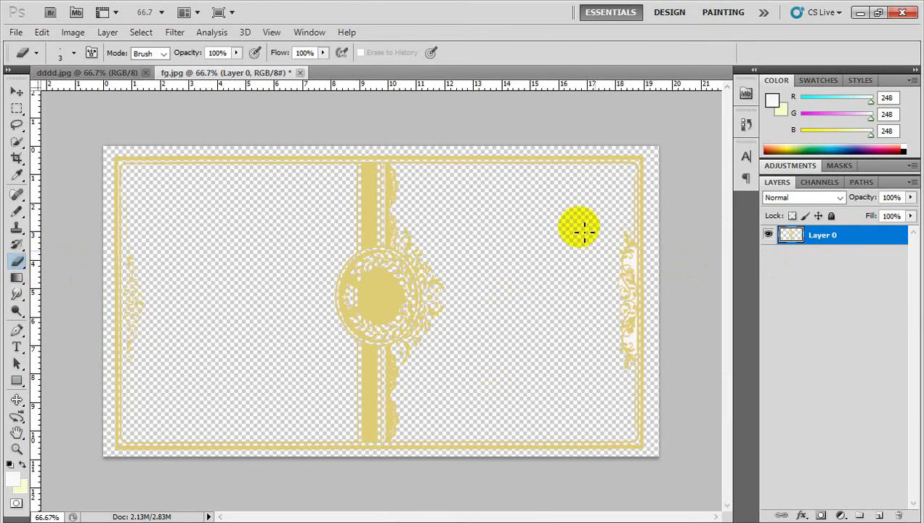
Step: Zoom in close on the right-side ornament and centre it in the view
{"action": "left_click", "coordinate": [679, 273]}
{"action": "left_click", "coordinate": [679, 274]}
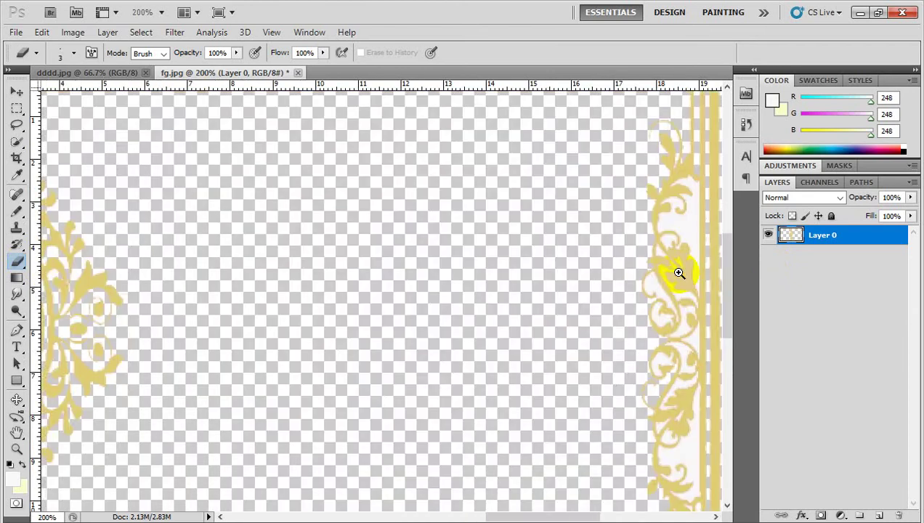
{"action": "left_click", "coordinate": [680, 273]}
{"action": "mouse_move", "coordinate": [677, 247]}
{"action": "left_mouse_down"}
{"action": "mouse_move", "coordinate": [494, 336]}
{"action": "mouse_move", "coordinate": [483, 363]}
{"action": "left_mouse_up"}
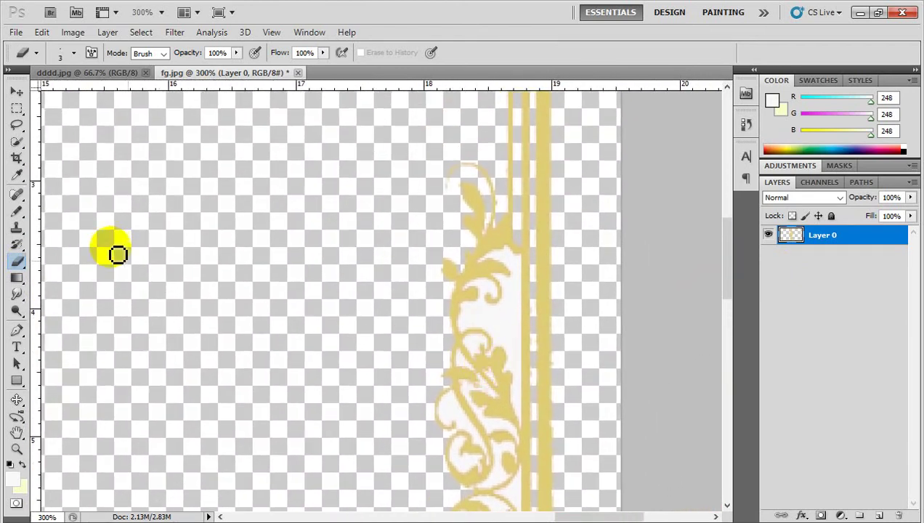
{"action": "right_click", "coordinate": [18, 268]}
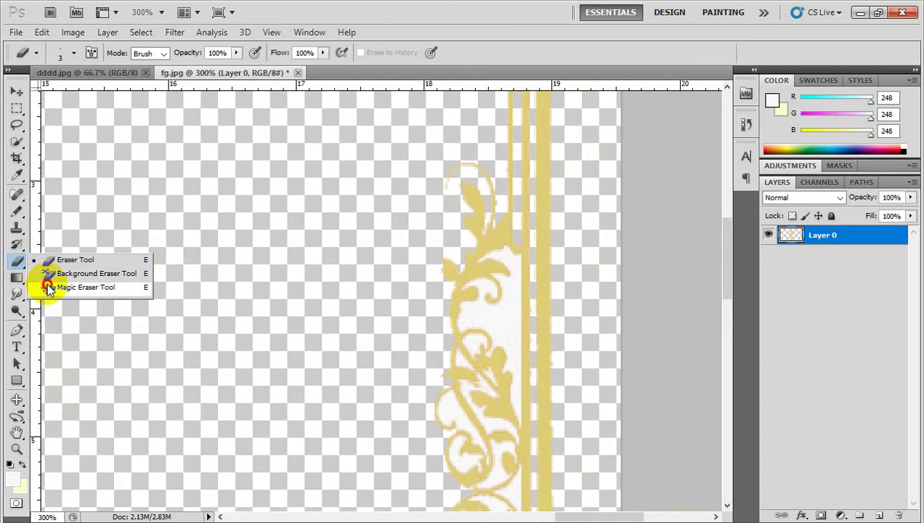
Step: With the Magic Eraser (tolerance 32, contiguous), erase the white patch inside the right ornament
{"action": "left_click", "coordinate": [45, 286]}
{"action": "left_click", "coordinate": [502, 330]}
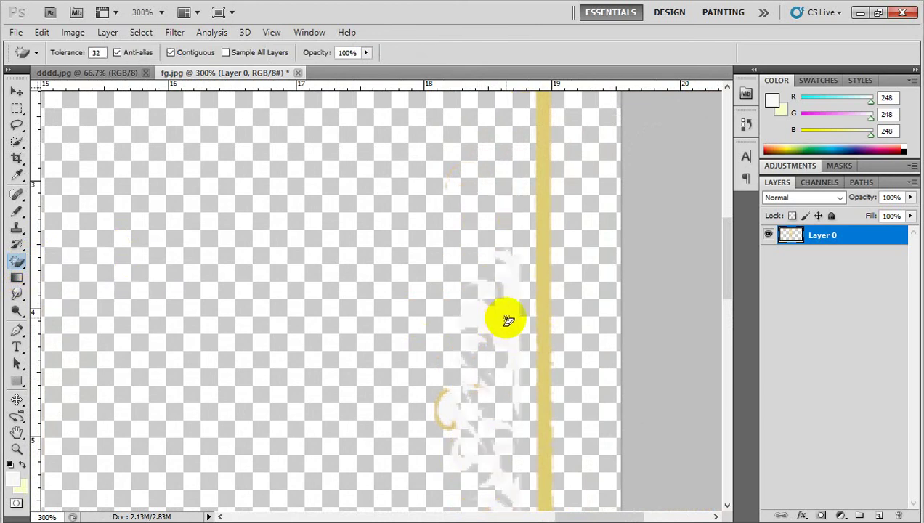
{"action": "key", "text": "ctrl+z"}
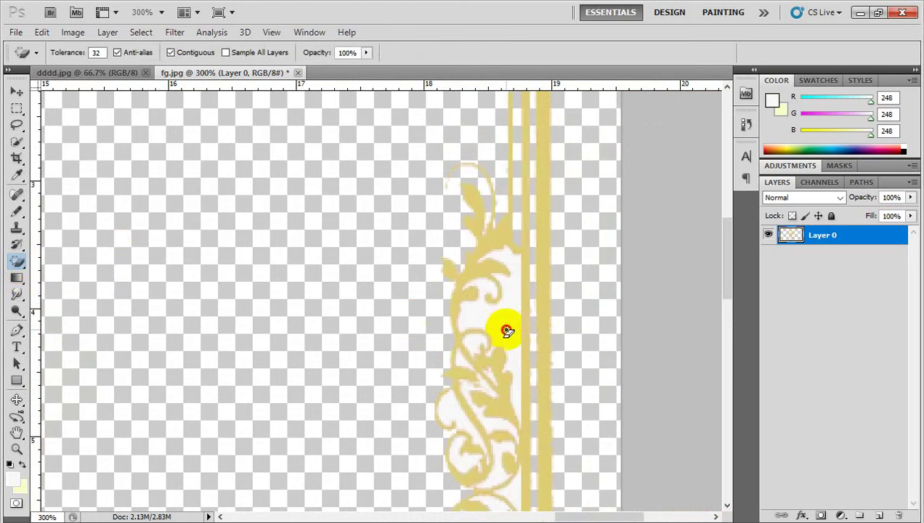
{"action": "left_click", "coordinate": [503, 328]}
Step: Scroll down the frame's right border to inspect the erased backing
{"action": "scroll", "coordinate": [507, 341], "scroll_direction": "down", "scroll_amount": 1}
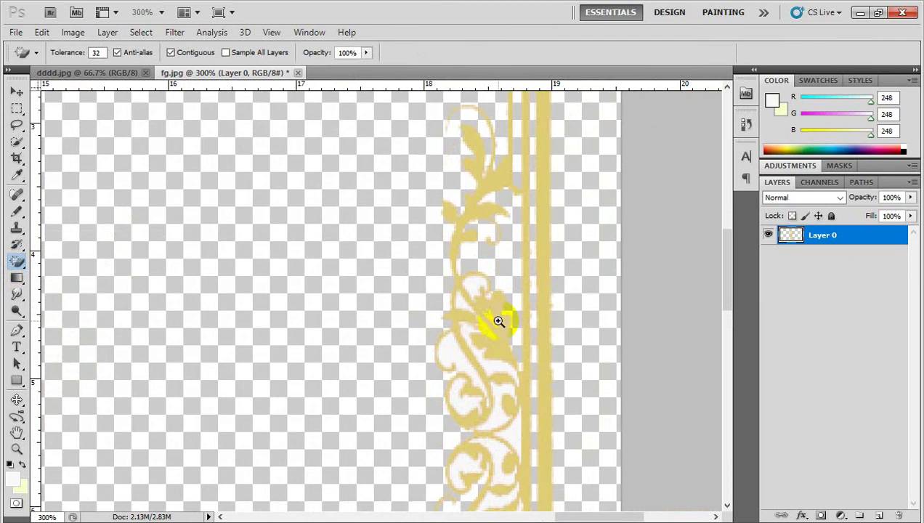
{"action": "scroll", "coordinate": [502, 324], "scroll_direction": "up", "scroll_amount": 1}
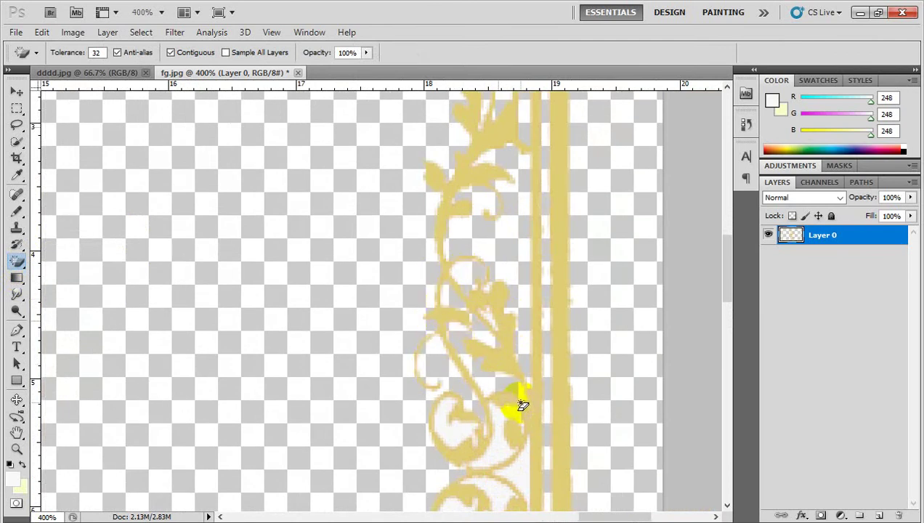
{"action": "scroll", "coordinate": [512, 392], "scroll_direction": "down", "scroll_amount": 1}
{"action": "scroll", "coordinate": [501, 370], "scroll_direction": "down", "scroll_amount": 3}
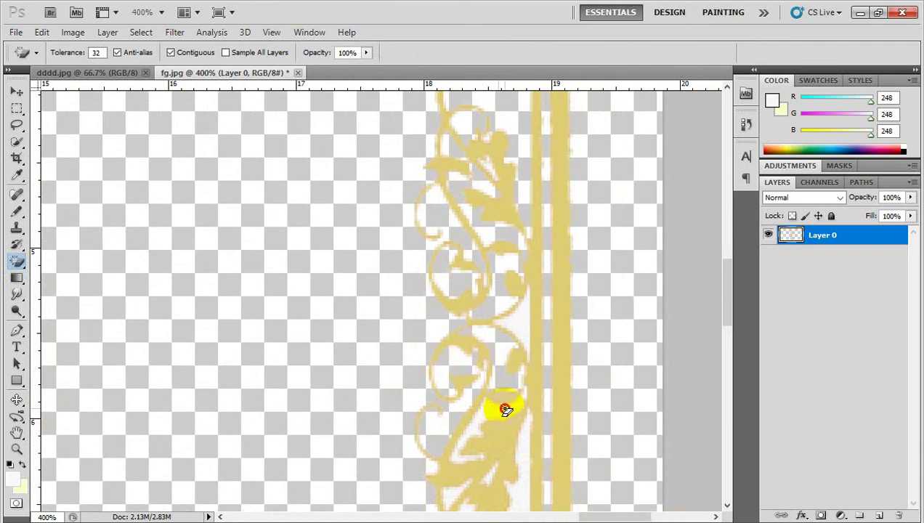
{"action": "scroll", "coordinate": [502, 400], "scroll_direction": "down", "scroll_amount": 2}
{"action": "scroll", "coordinate": [483, 377], "scroll_direction": "down", "scroll_amount": 1}
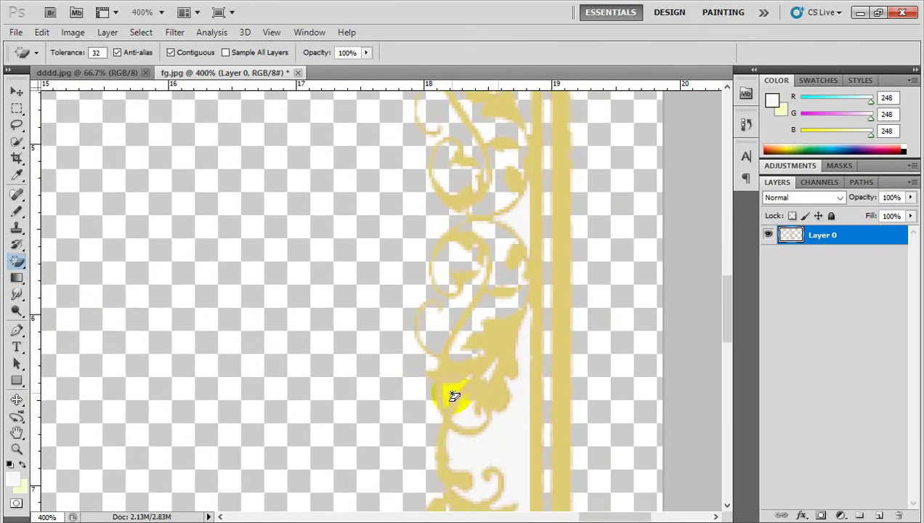
{"action": "scroll", "coordinate": [520, 424], "scroll_direction": "down", "scroll_amount": 1}
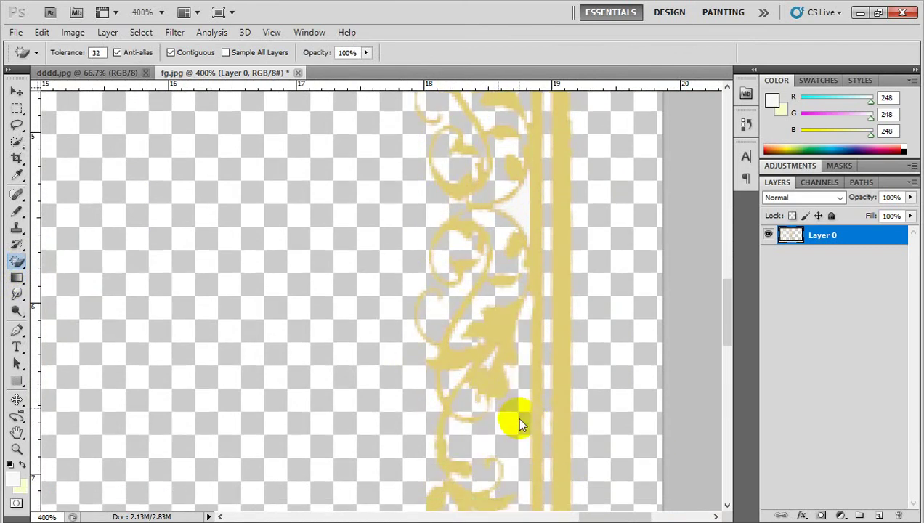
{"action": "scroll", "coordinate": [515, 420], "scroll_direction": "down", "scroll_amount": 3}
{"action": "scroll", "coordinate": [497, 414], "scroll_direction": "down", "scroll_amount": 4}
{"action": "scroll", "coordinate": [501, 419], "scroll_direction": "down", "scroll_amount": 3}
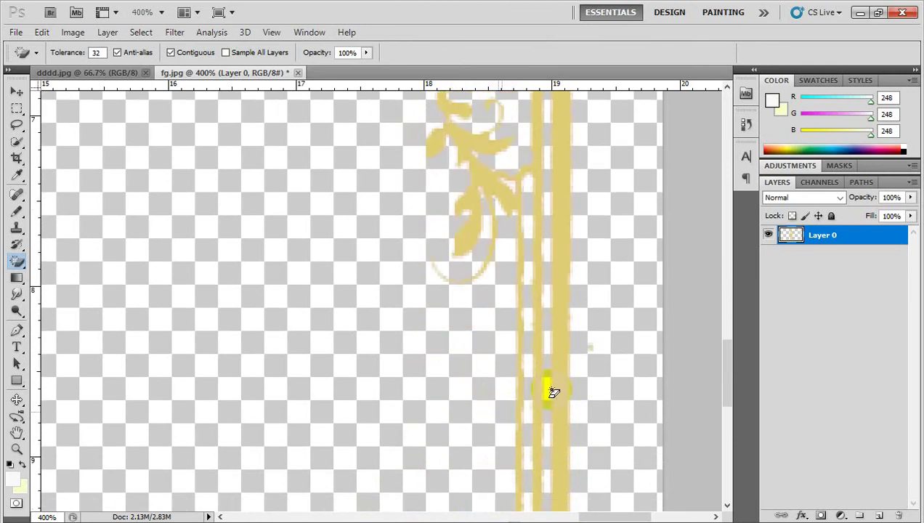
{"action": "scroll", "coordinate": [545, 388], "scroll_direction": "down", "scroll_amount": 5}
{"action": "scroll", "coordinate": [532, 385], "scroll_direction": "up", "scroll_amount": 4}
{"action": "scroll", "coordinate": [537, 371], "scroll_direction": "down", "scroll_amount": 1}
{"action": "scroll", "coordinate": [523, 353], "scroll_direction": "down", "scroll_amount": 4}
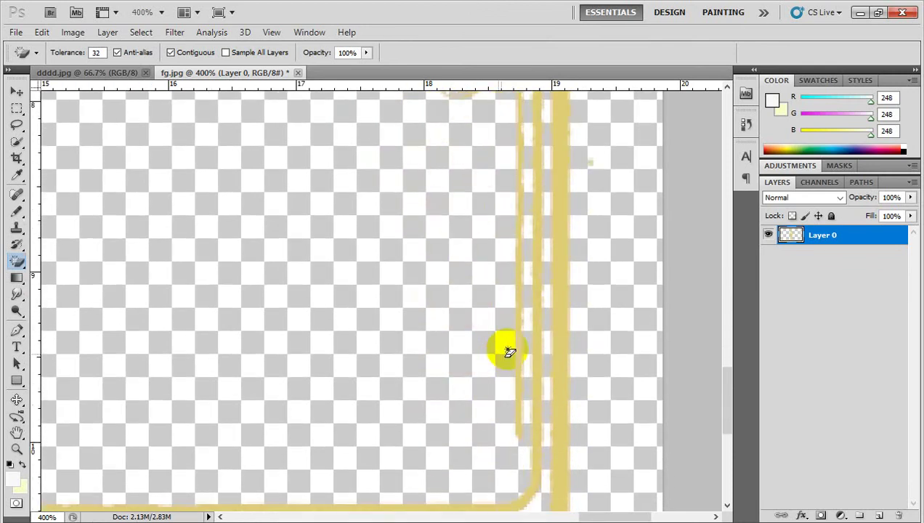
{"action": "scroll", "coordinate": [510, 352], "scroll_direction": "down", "scroll_amount": 4}
{"action": "scroll", "coordinate": [509, 317], "scroll_direction": "down", "scroll_amount": 4}
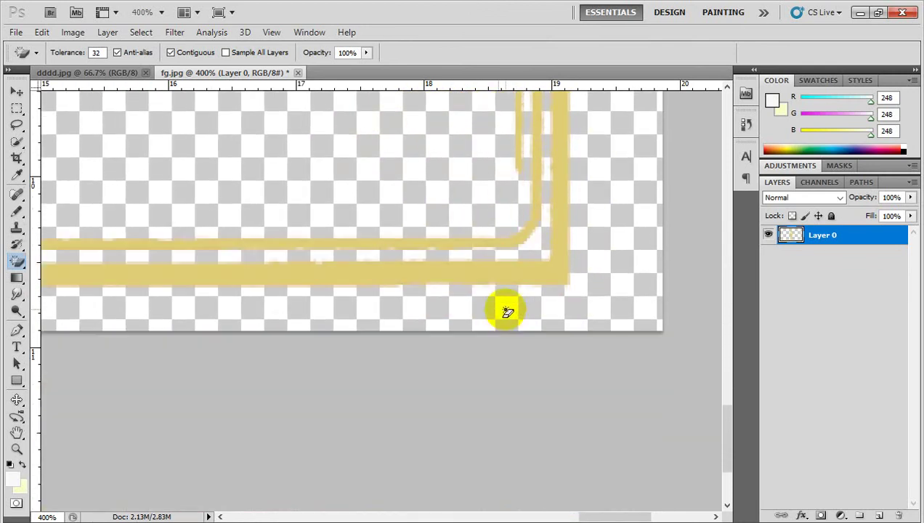
{"action": "scroll", "coordinate": [507, 311], "scroll_direction": "up", "scroll_amount": 2}
{"action": "scroll", "coordinate": [506, 311], "scroll_direction": "up", "scroll_amount": 4}
{"action": "scroll", "coordinate": [506, 310], "scroll_direction": "up", "scroll_amount": 5}
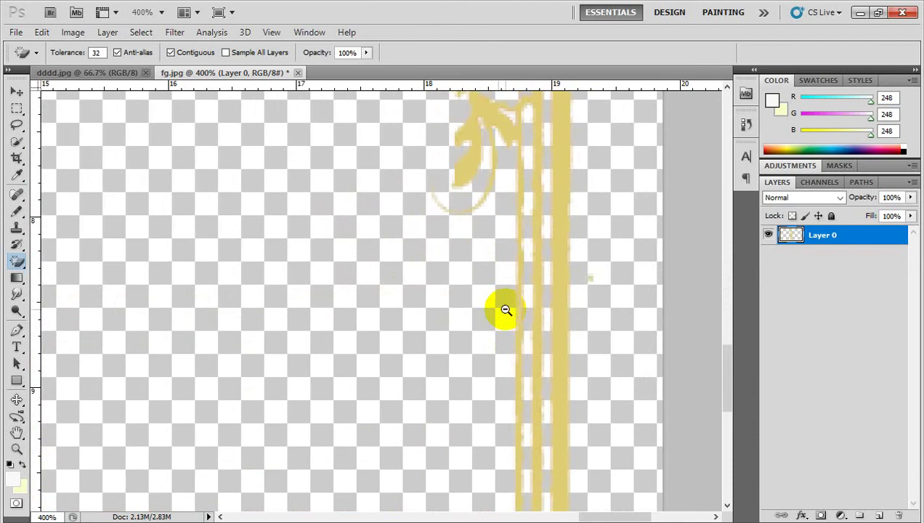
Step: Zoom out and pan across the right edge to see the whole frame
{"action": "left_click", "coordinate": [506, 310], "text": "alt"}
{"action": "left_click", "coordinate": [506, 310], "text": "alt"}
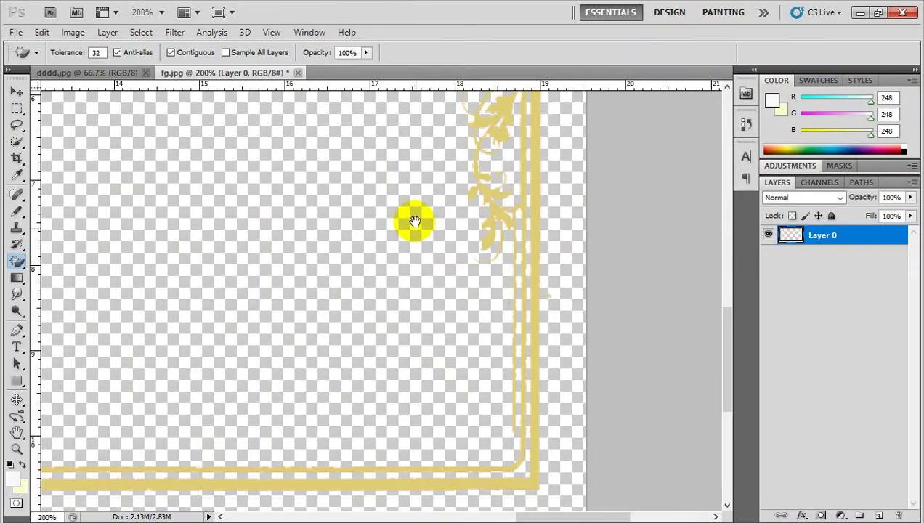
{"action": "left_click_drag", "start_coordinate": [414, 221], "coordinate": [501, 309]}
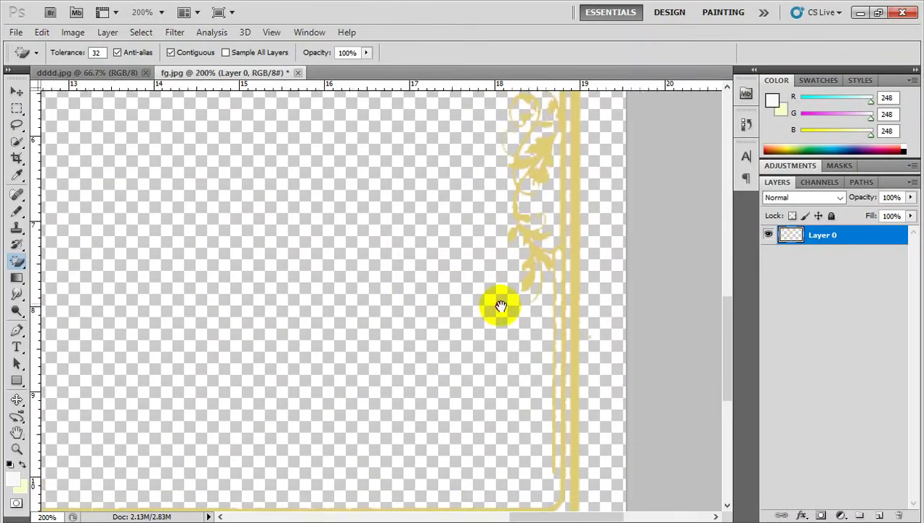
{"action": "left_click", "coordinate": [501, 306], "text": "alt"}
Step: Ctrl-click the Layer 0 thumbnail to select all the ornament pixels
{"action": "left_click", "coordinate": [502, 306], "text": "alt"}
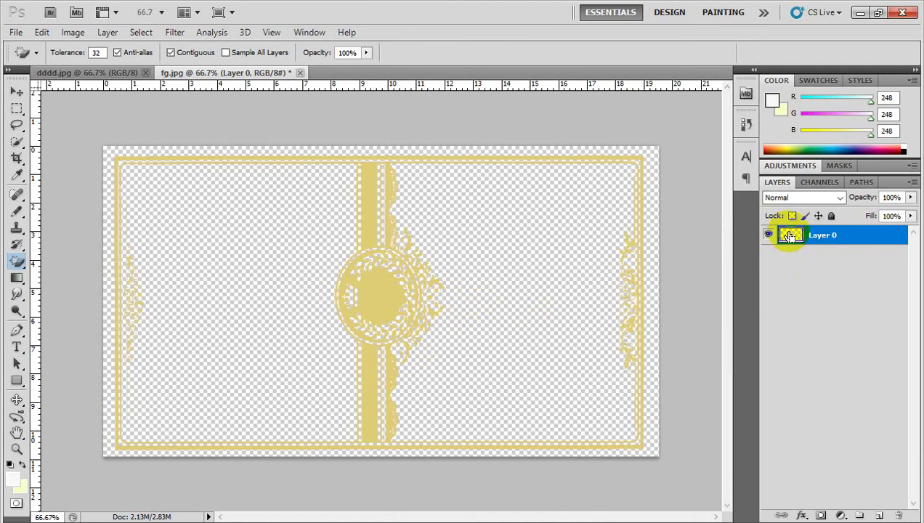
{"action": "left_click", "coordinate": [790, 237], "text": "ctrl"}
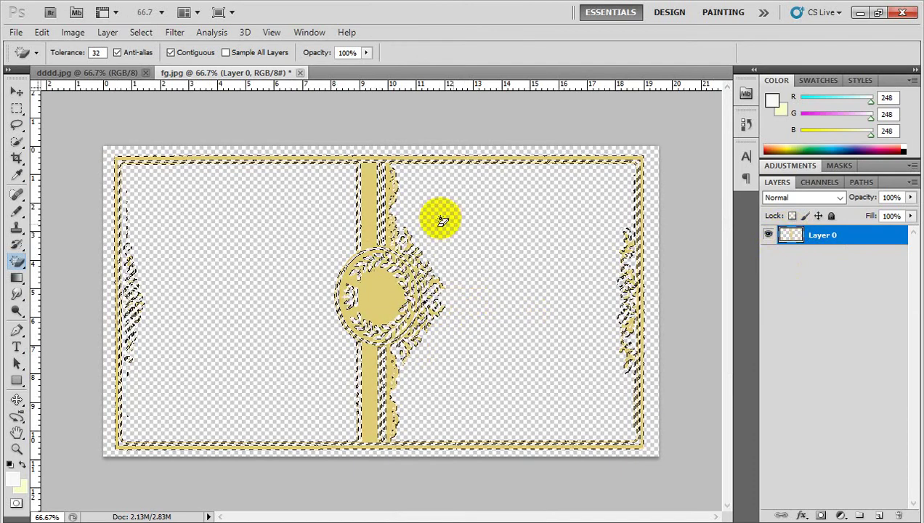
Step: In the Gradient Editor, recolour the 0% stop from orange toward magenta f81ef0
{"action": "left_click", "coordinate": [16, 279]}
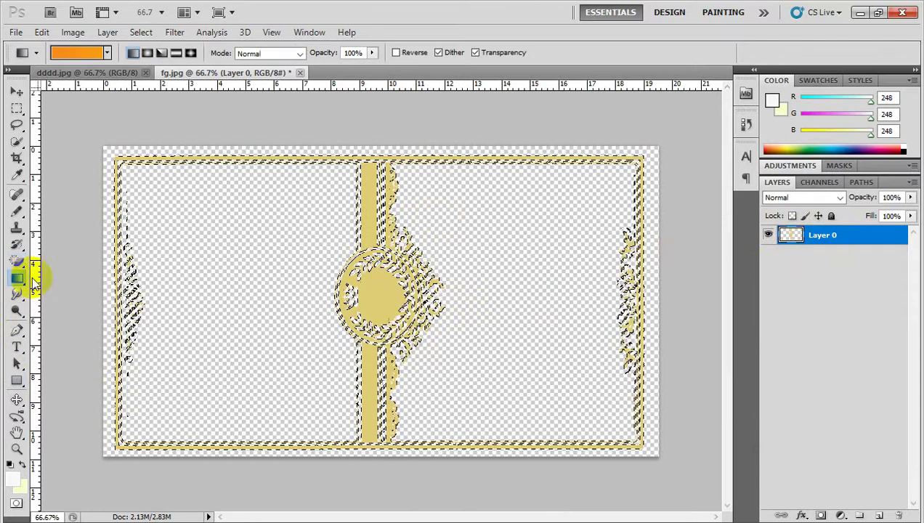
{"action": "left_click", "coordinate": [82, 55]}
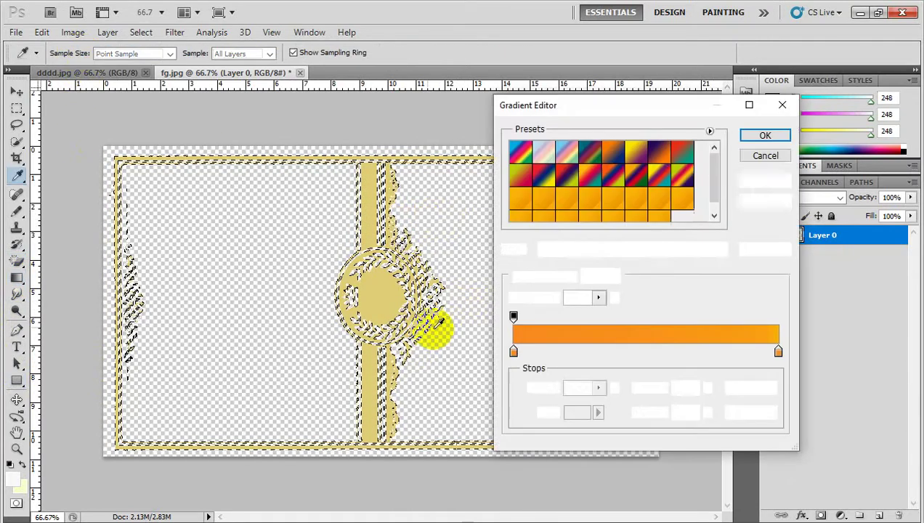
{"action": "left_click", "coordinate": [514, 353]}
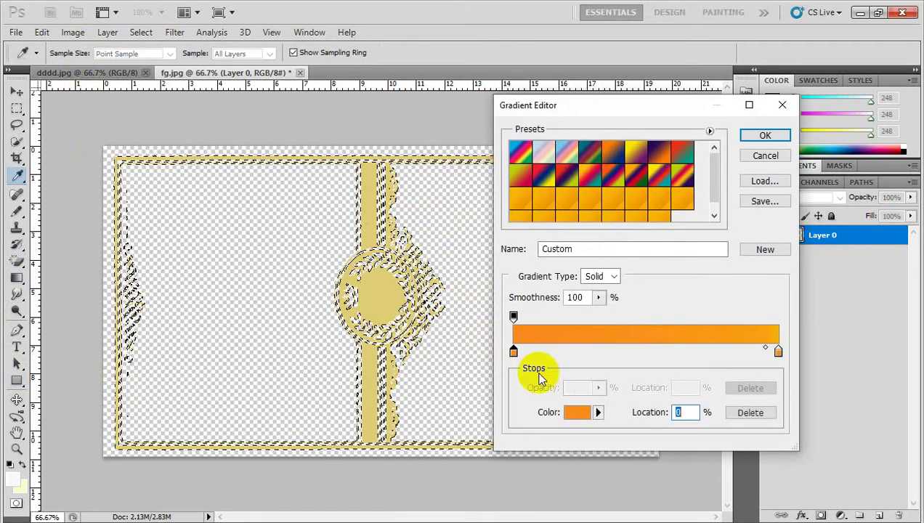
{"action": "left_click", "coordinate": [574, 413]}
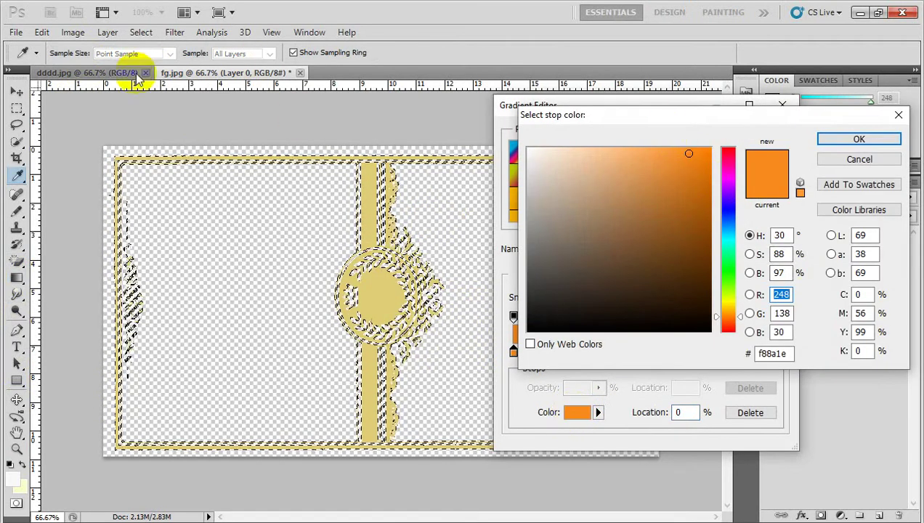
{"action": "left_click", "coordinate": [118, 75]}
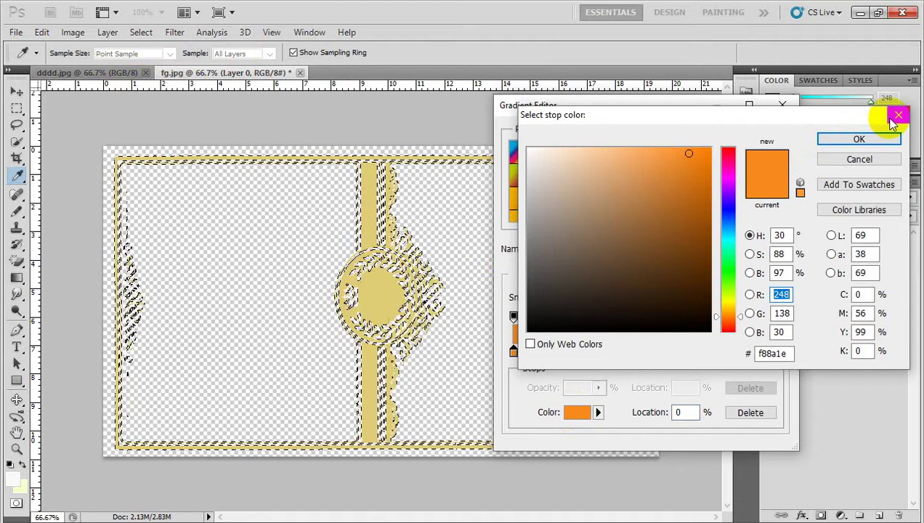
{"action": "left_click", "coordinate": [728, 176]}
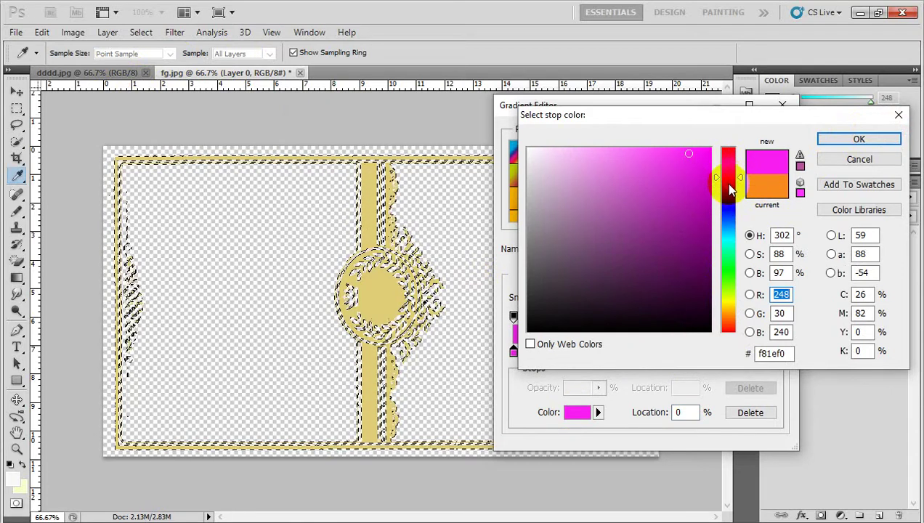
Step: Set the left gradient stop to pink f7096e and make the right stop the same pink
{"action": "left_click", "coordinate": [728, 183]}
{"action": "left_click_drag", "start_coordinate": [730, 314], "coordinate": [728, 323]}
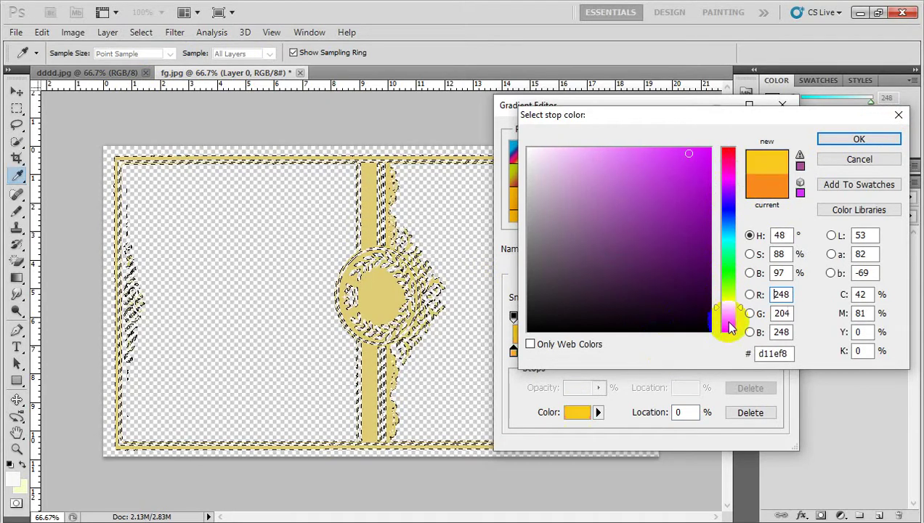
{"action": "left_click_drag", "start_coordinate": [726, 172], "coordinate": [715, 159]}
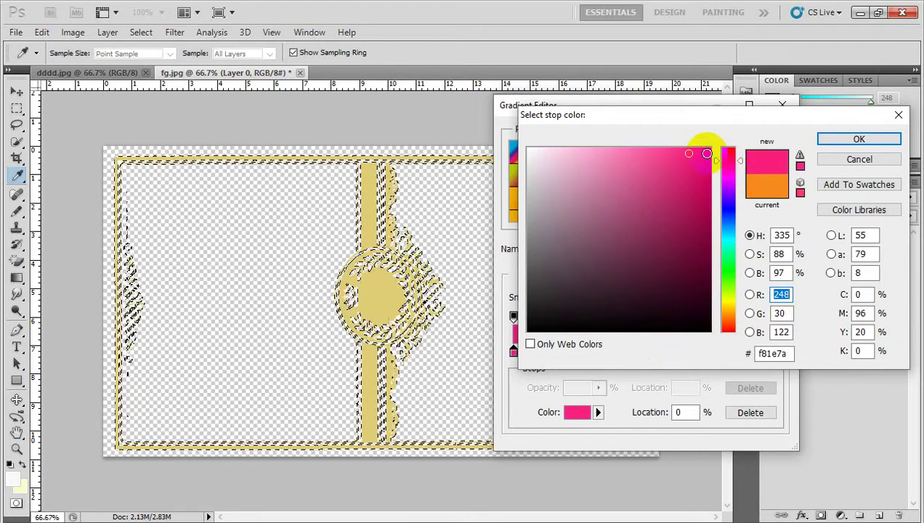
{"action": "left_click", "coordinate": [705, 153]}
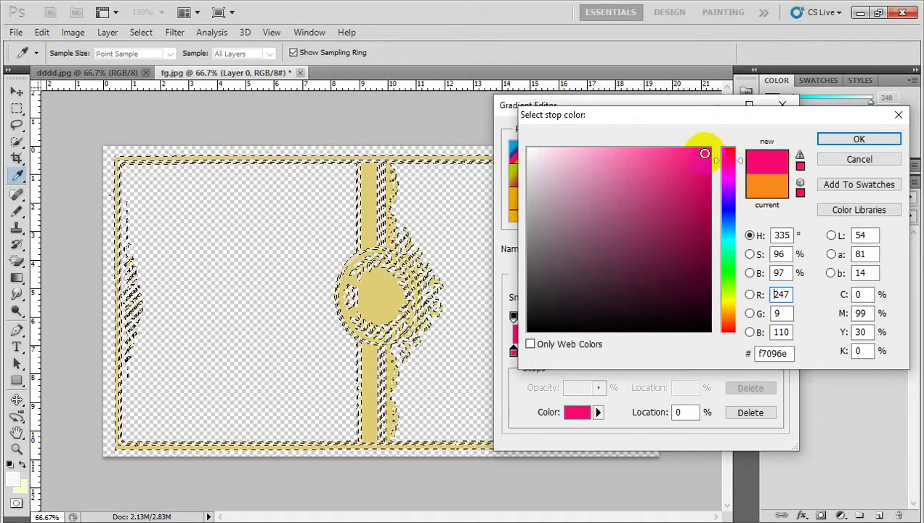
{"action": "left_click", "coordinate": [864, 138]}
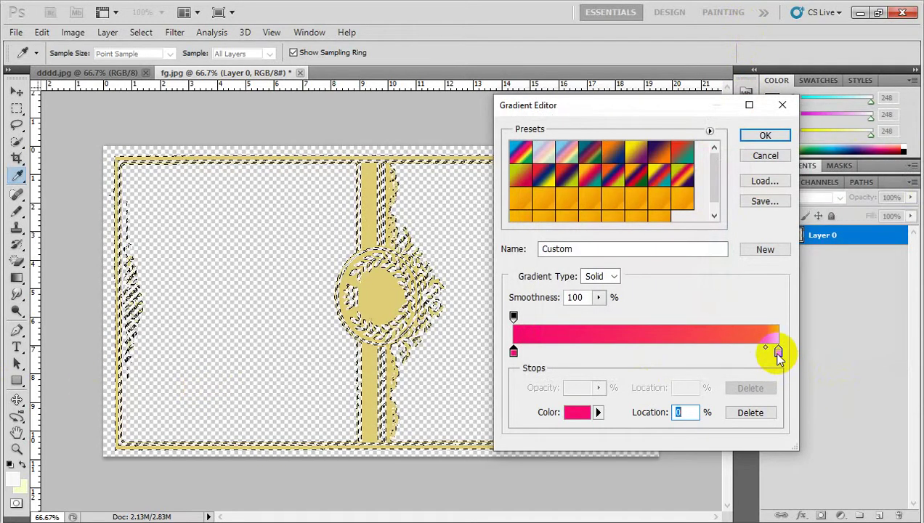
{"action": "left_click", "coordinate": [540, 331]}
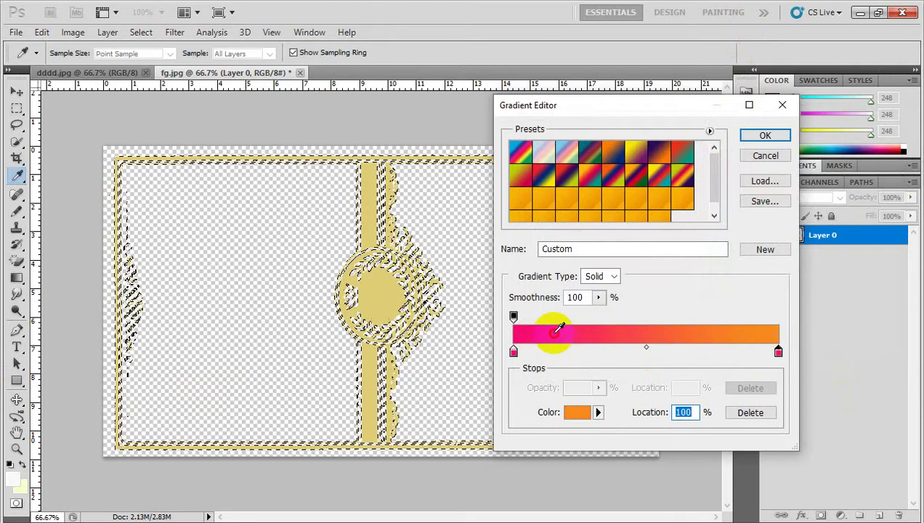
{"action": "left_click", "coordinate": [556, 331]}
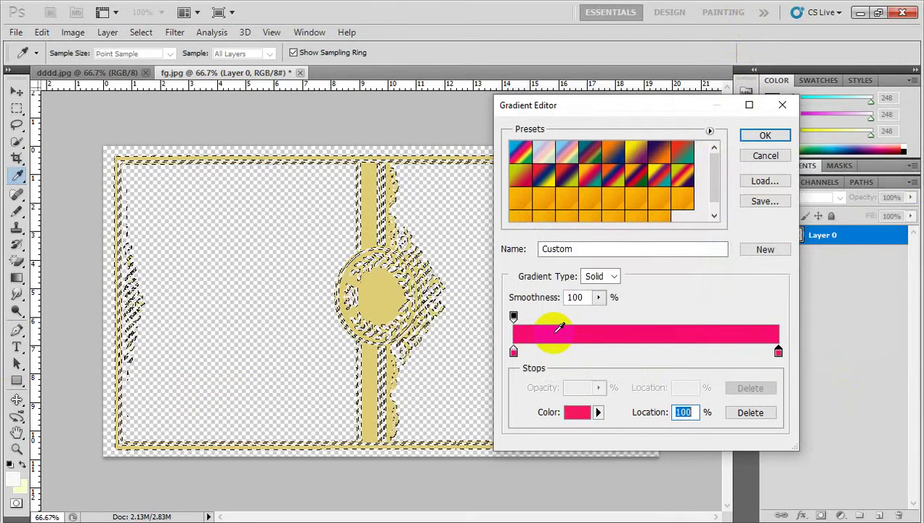
Step: Apply the pink-to-pink gradient across the selected ornament to fill it solid pink
{"action": "left_click", "coordinate": [755, 135]}
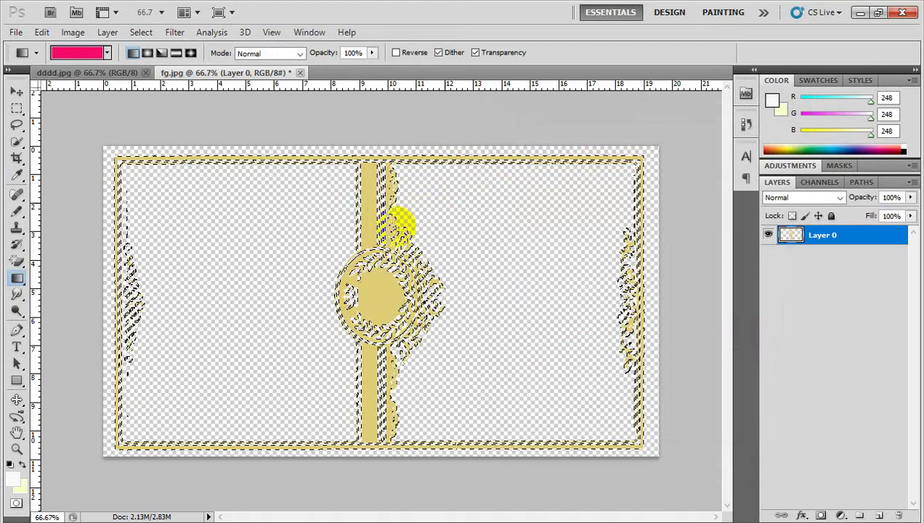
{"action": "left_click", "coordinate": [361, 202]}
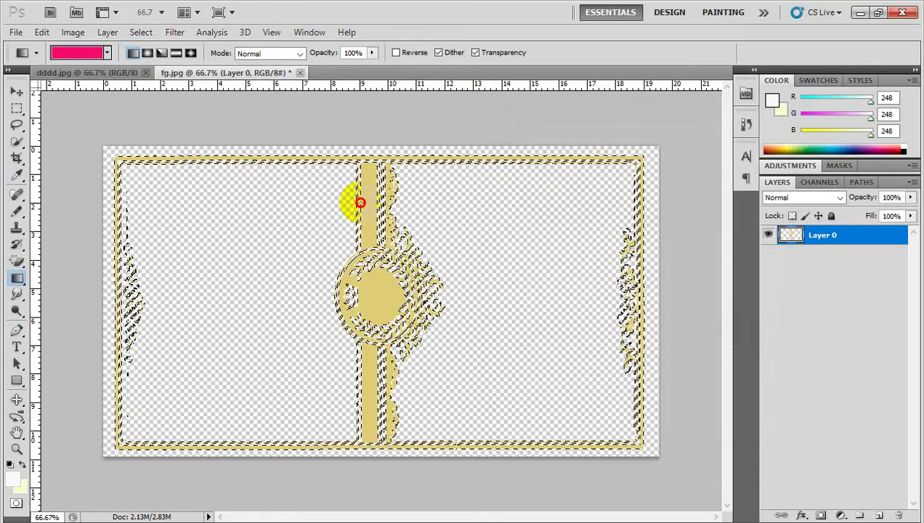
{"action": "mouse_move", "coordinate": [363, 203]}
{"action": "left_mouse_down"}
{"action": "mouse_move", "coordinate": [387, 217]}
{"action": "mouse_move", "coordinate": [402, 209]}
{"action": "left_mouse_up"}
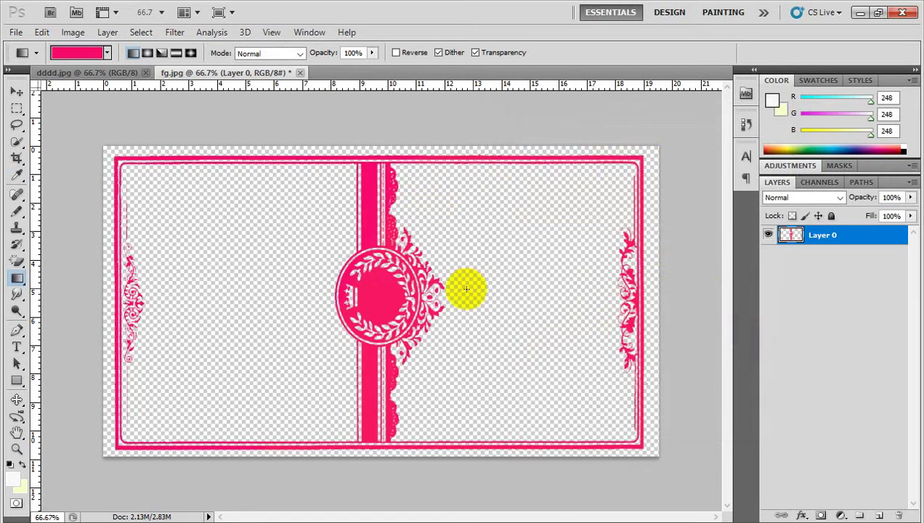
{"action": "scroll", "coordinate": [366, 285], "scroll_direction": "up", "scroll_amount": 1}
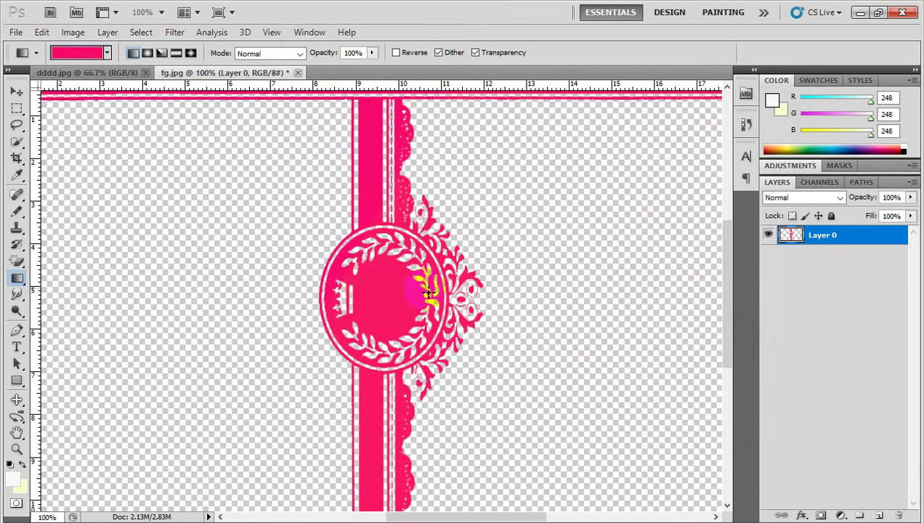
Step: Pan around the card's borders and zoom out to see the whole card
{"action": "left_click_drag", "start_coordinate": [418, 206], "coordinate": [423, 340]}
{"action": "left_click_drag", "start_coordinate": [503, 295], "coordinate": [639, 192]}
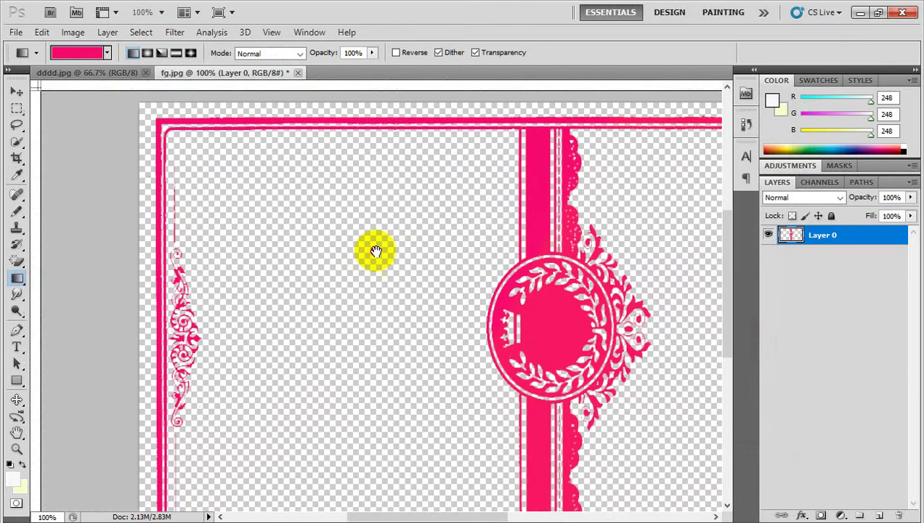
{"action": "mouse_move", "coordinate": [373, 250]}
{"action": "left_mouse_down"}
{"action": "mouse_move", "coordinate": [423, 293]}
{"action": "mouse_move", "coordinate": [261, 289]}
{"action": "left_mouse_up"}
{"action": "left_click_drag", "start_coordinate": [506, 330], "coordinate": [412, 305]}
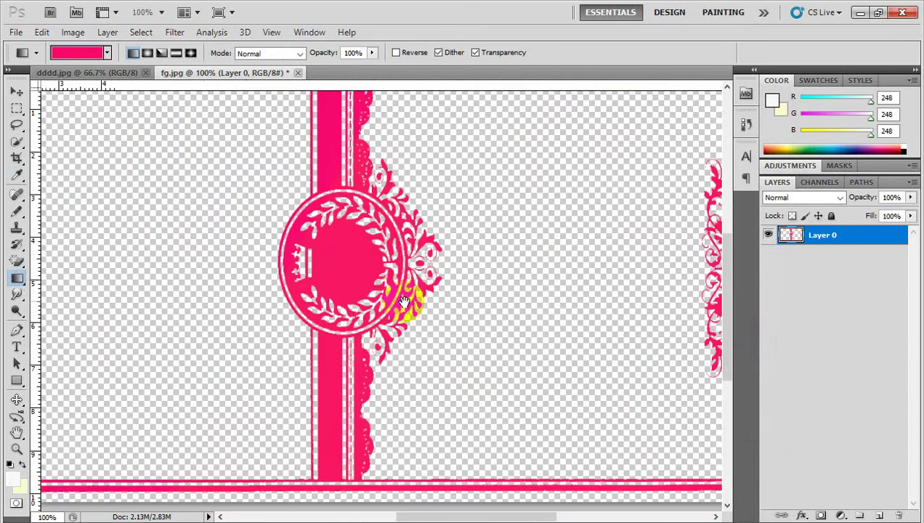
{"action": "left_click_drag", "start_coordinate": [615, 344], "coordinate": [478, 302]}
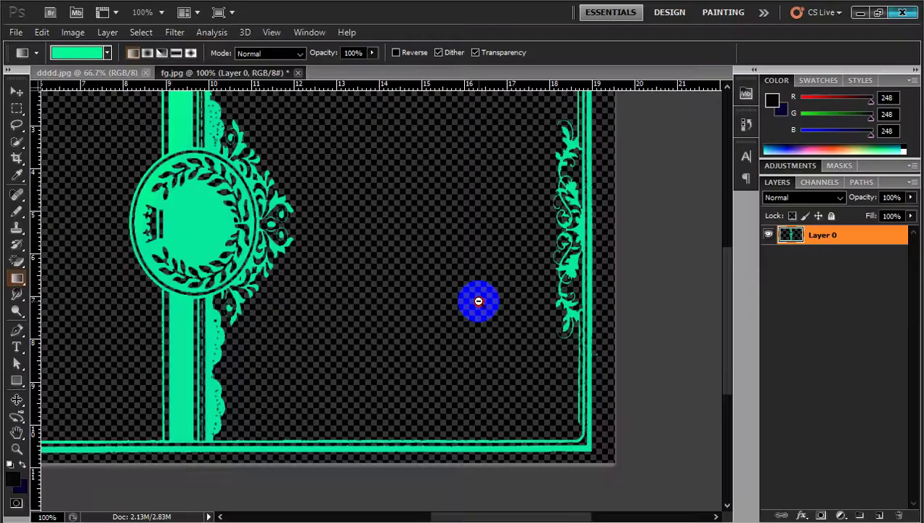
{"action": "key", "text": "ctrl+minus"}
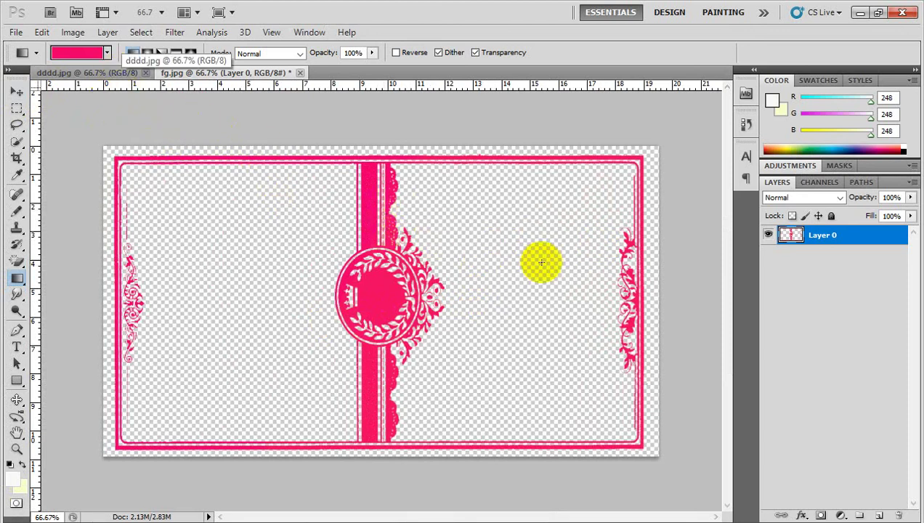
Step: Inspect the left border ornament up close, then zoom back out to 66.7%
{"action": "left_click", "coordinate": [258, 201], "text": "ctrl"}
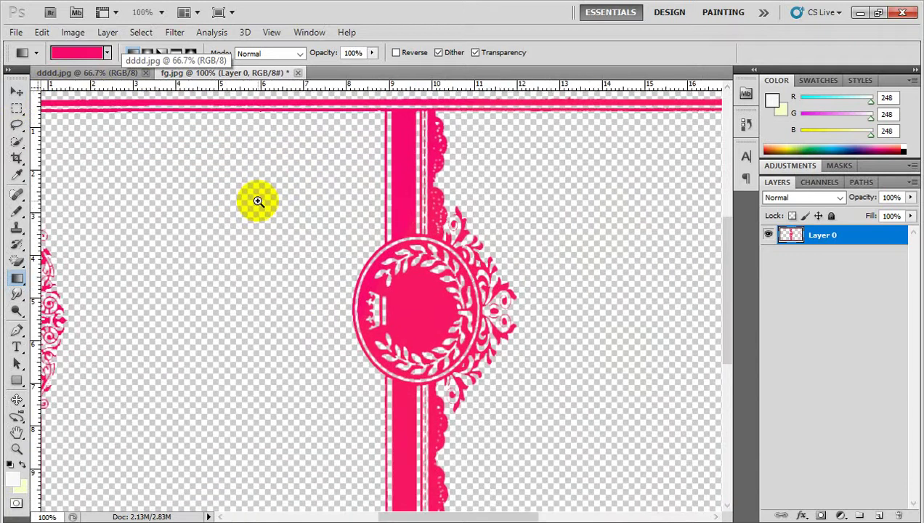
{"action": "left_click", "coordinate": [258, 201], "text": "ctrl"}
{"action": "left_click_drag", "start_coordinate": [202, 190], "coordinate": [378, 196]}
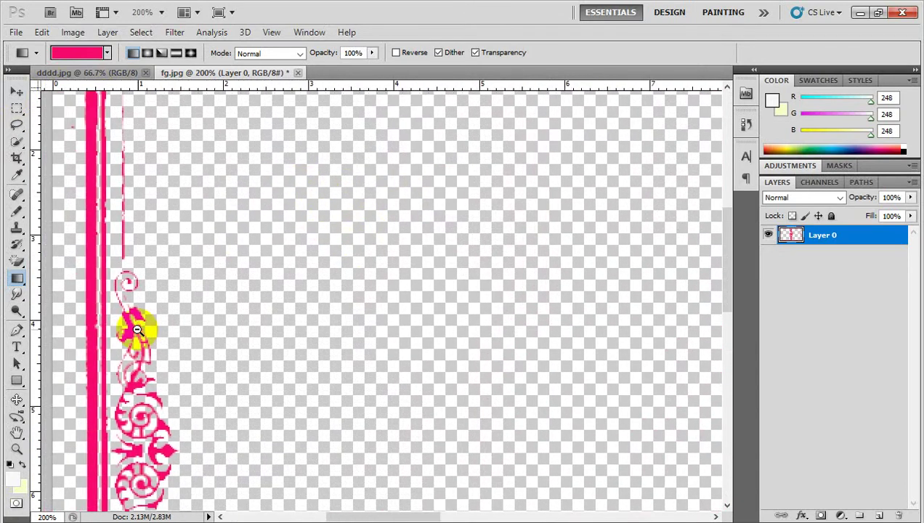
{"action": "left_click", "coordinate": [136, 330], "text": "ctrl+alt"}
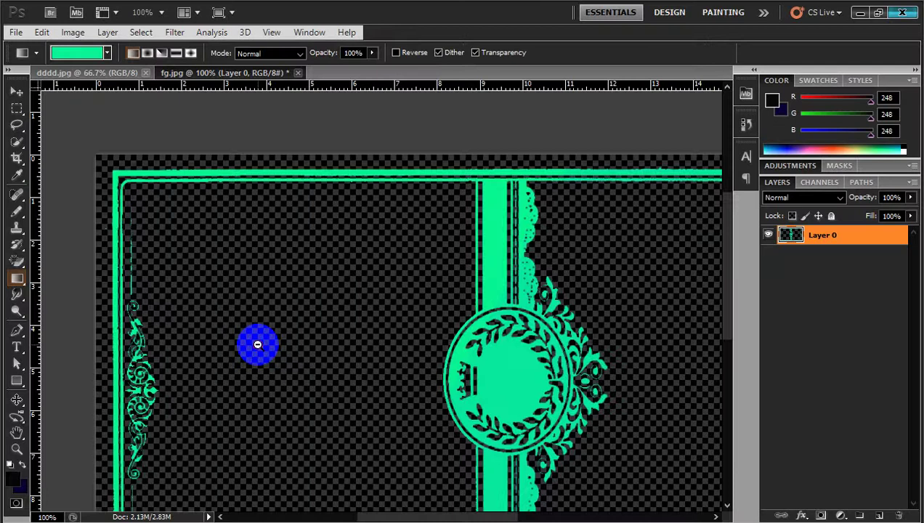
{"action": "left_click", "coordinate": [258, 345], "text": "ctrl+alt"}
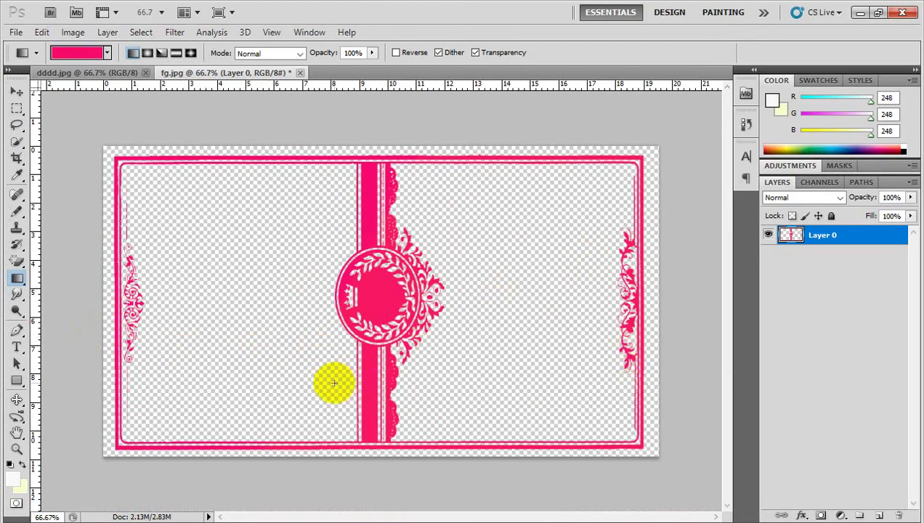
{"action": "left_click", "coordinate": [16, 91]}
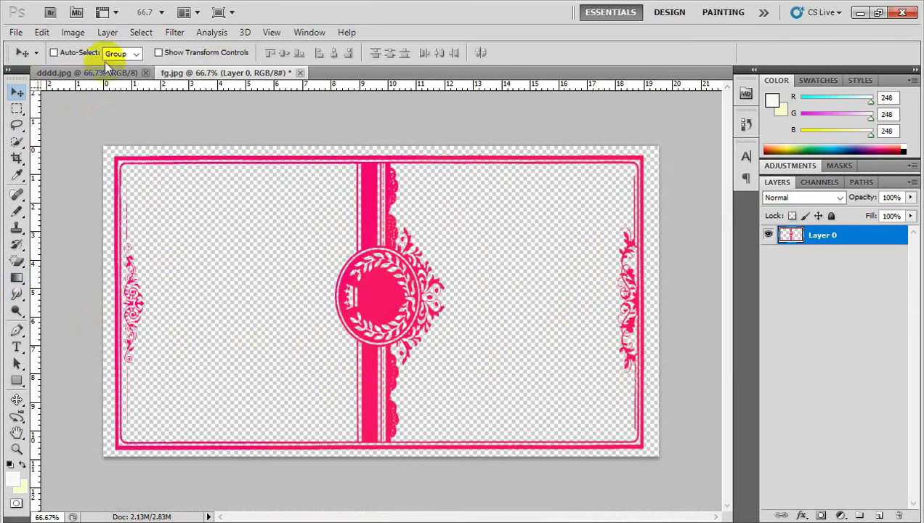
Step: Drag the pink ornamental frame from fg.jpg onto dddd.jpg as Layer 1
{"action": "left_click", "coordinate": [125, 76]}
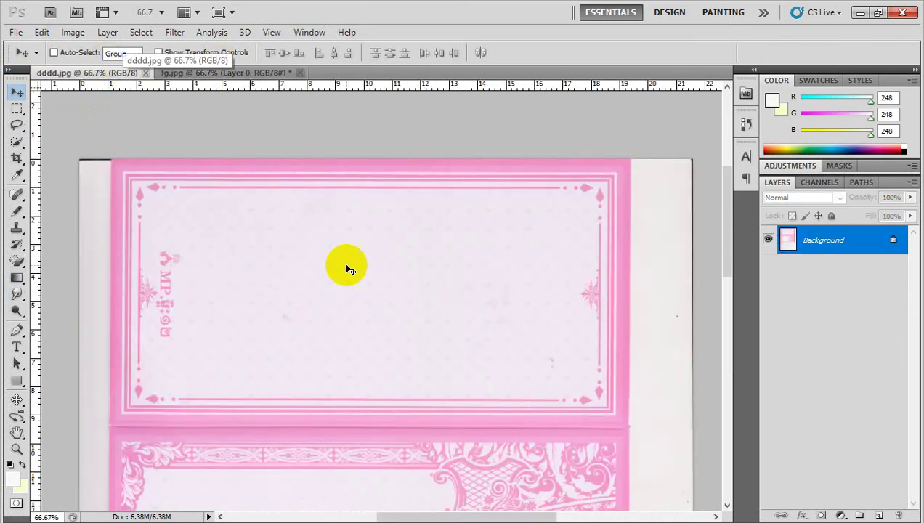
{"action": "left_click", "coordinate": [220, 72]}
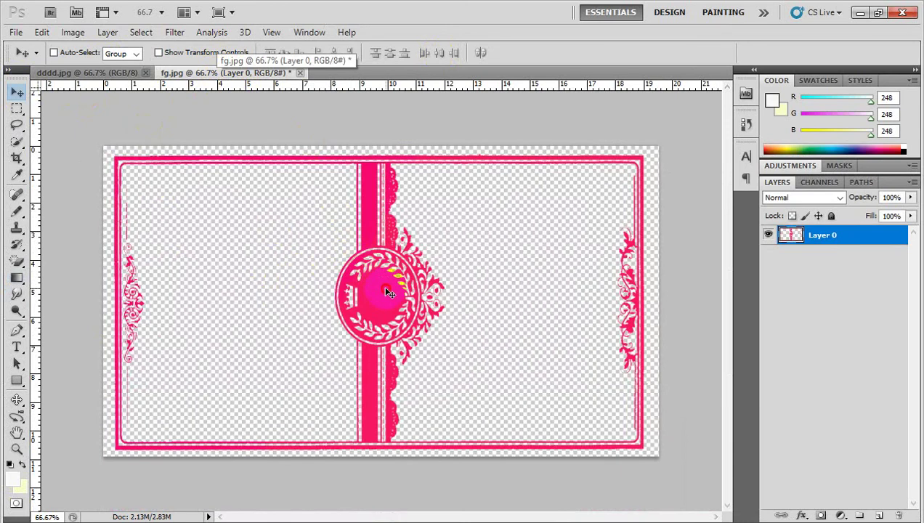
{"action": "left_click_drag", "start_coordinate": [385, 289], "coordinate": [119, 74]}
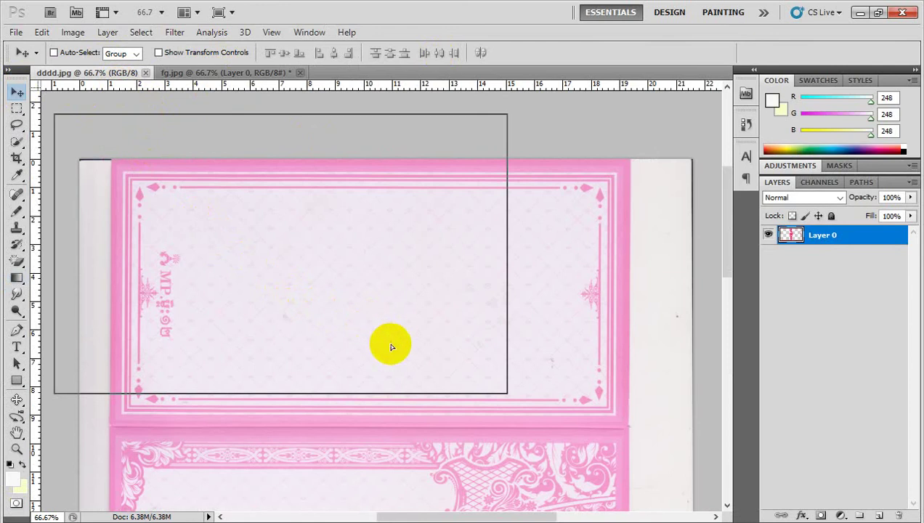
{"action": "mouse_move", "coordinate": [119, 75]}
{"action": "left_mouse_down"}
{"action": "mouse_move", "coordinate": [375, 352]}
{"action": "mouse_move", "coordinate": [404, 299]}
{"action": "left_mouse_up"}
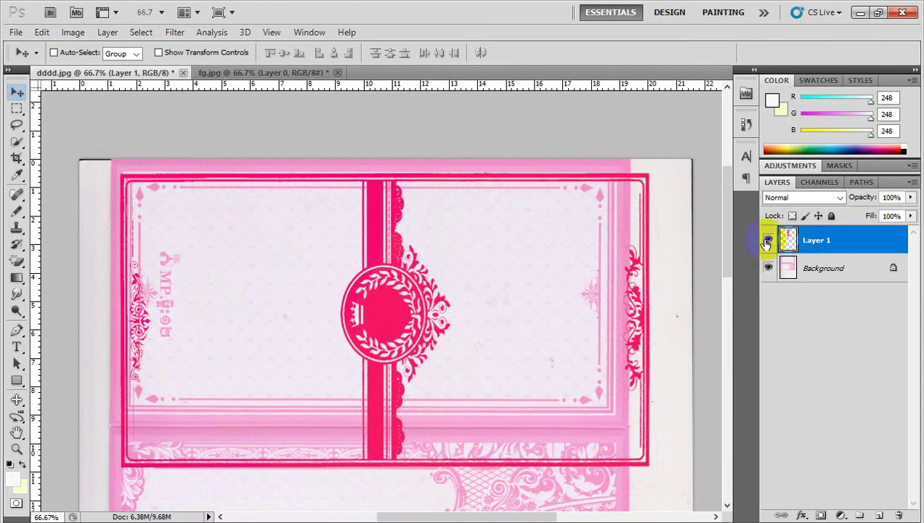
Step: Rotate the dddd.jpg certificate image 90° counter-clockwise with the Background layer selected
{"action": "left_click", "coordinate": [790, 267]}
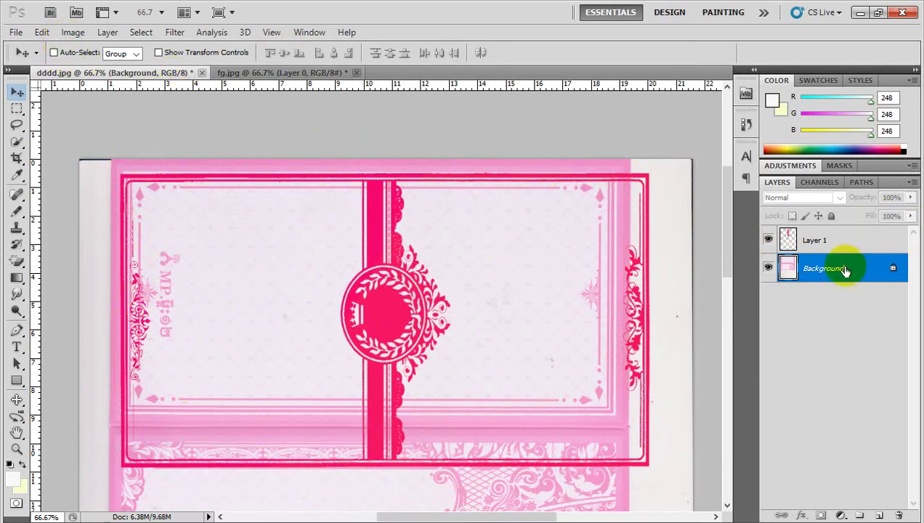
{"action": "left_click", "coordinate": [73, 32]}
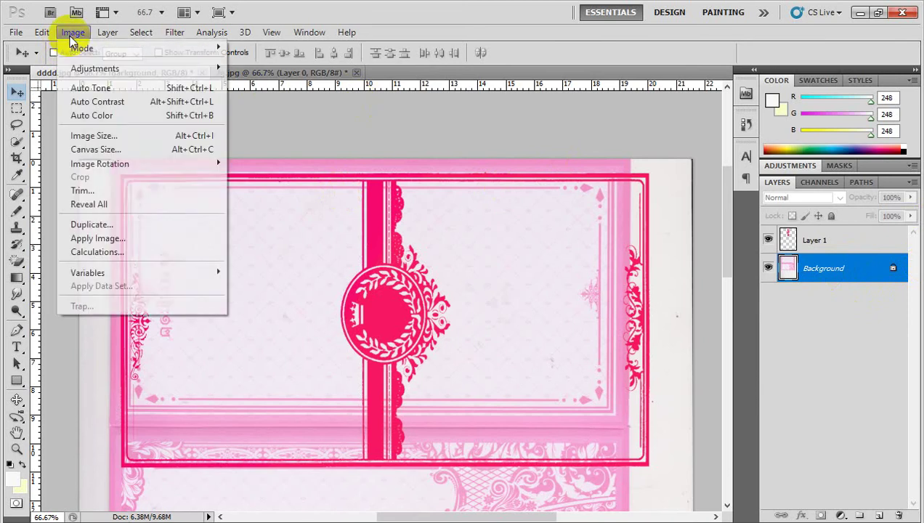
{"action": "mouse_move", "coordinate": [100, 164]}
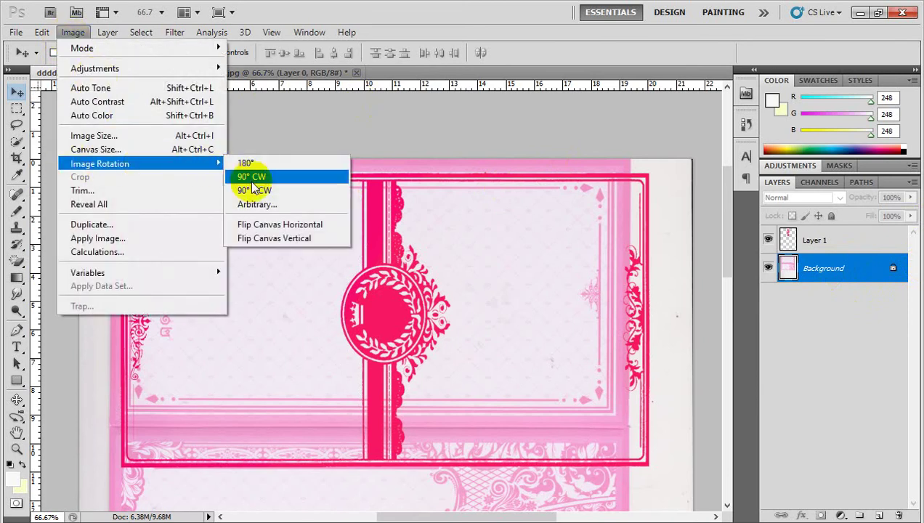
{"action": "left_click", "coordinate": [246, 192]}
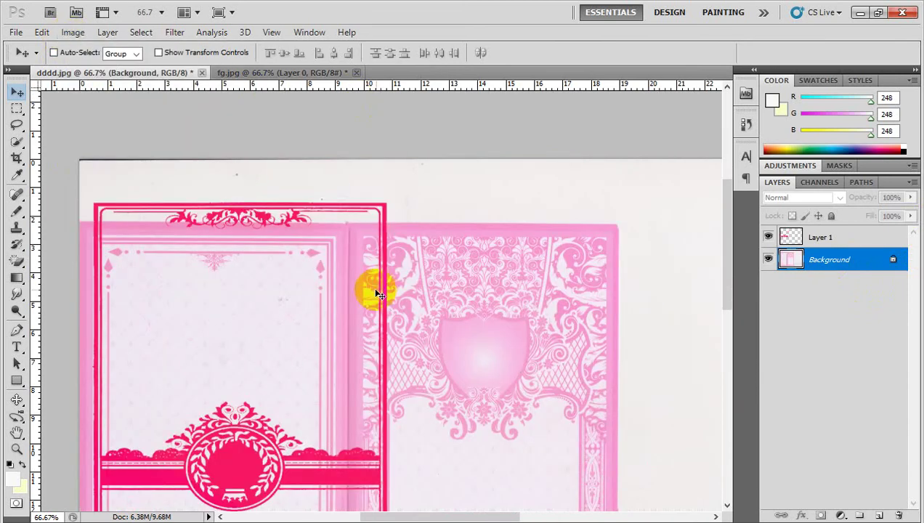
{"action": "scroll", "coordinate": [372, 287], "scroll_direction": "down", "scroll_amount": 3}
{"action": "scroll", "coordinate": [295, 295], "scroll_direction": "down", "scroll_amount": 2}
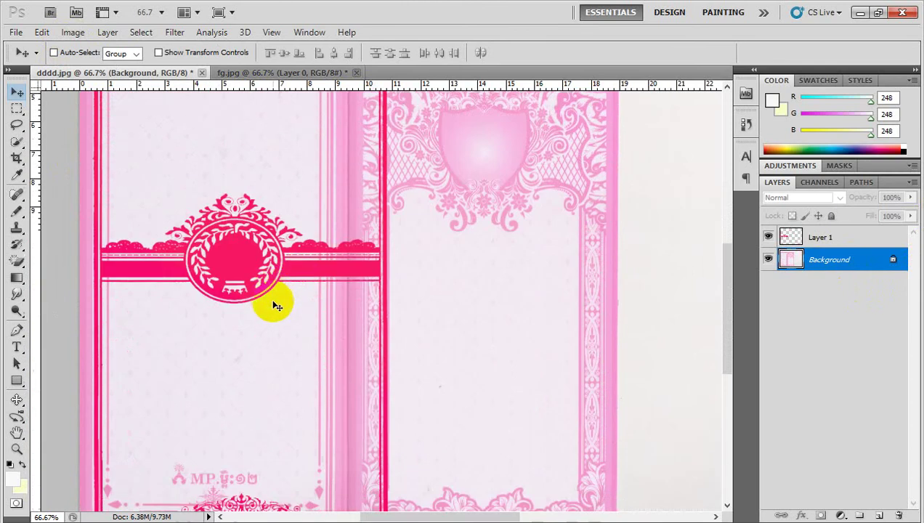
{"action": "scroll", "coordinate": [275, 305], "scroll_direction": "down", "scroll_amount": 3}
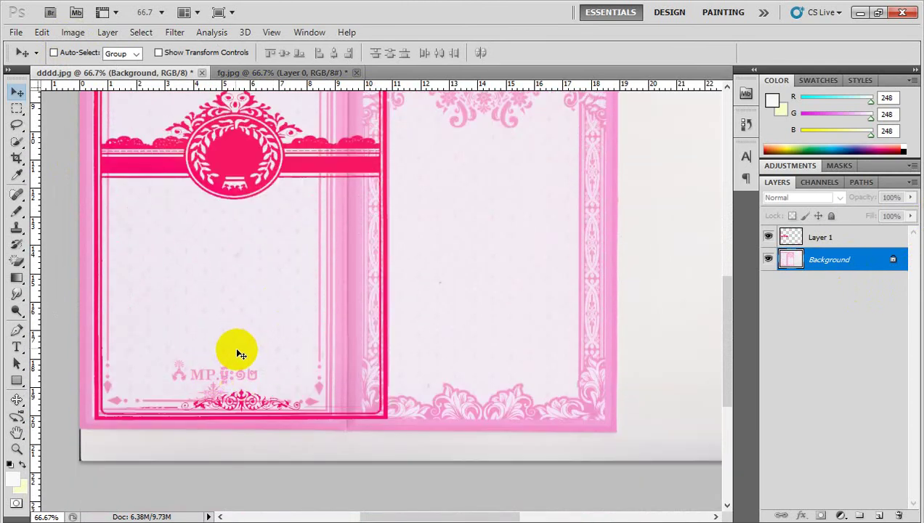
{"action": "scroll", "coordinate": [238, 352], "scroll_direction": "up", "scroll_amount": 2}
{"action": "scroll", "coordinate": [233, 350], "scroll_direction": "up", "scroll_amount": 2}
{"action": "scroll", "coordinate": [234, 350], "scroll_direction": "up", "scroll_amount": 2}
{"action": "scroll", "coordinate": [231, 290], "scroll_direction": "up", "scroll_amount": 3}
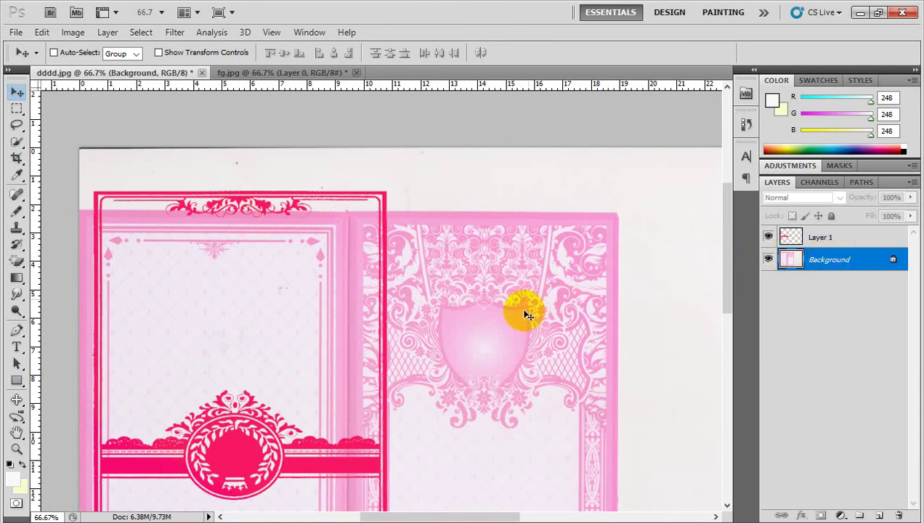
Step: Move Layer 1's pink frame down onto the certificate's left panel, matching top and bottom borders
{"action": "left_click", "coordinate": [823, 236]}
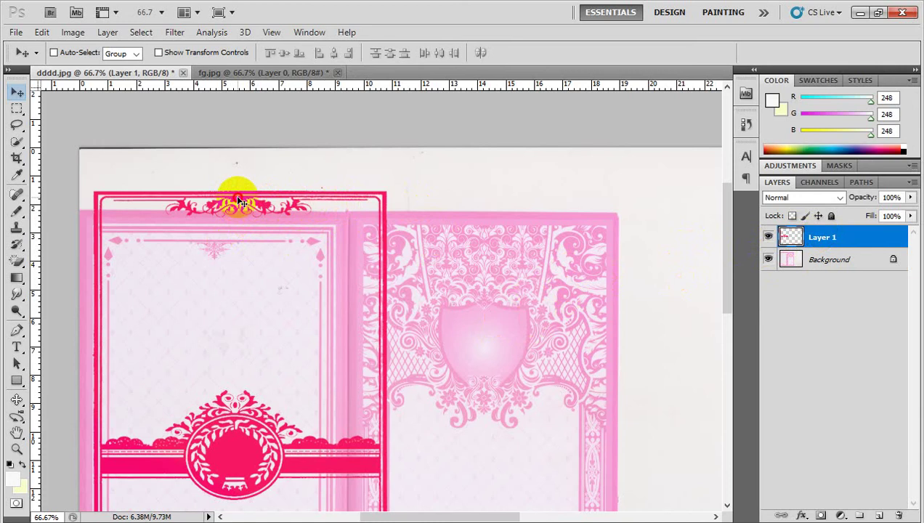
{"action": "left_click_drag", "start_coordinate": [237, 200], "coordinate": [231, 228]}
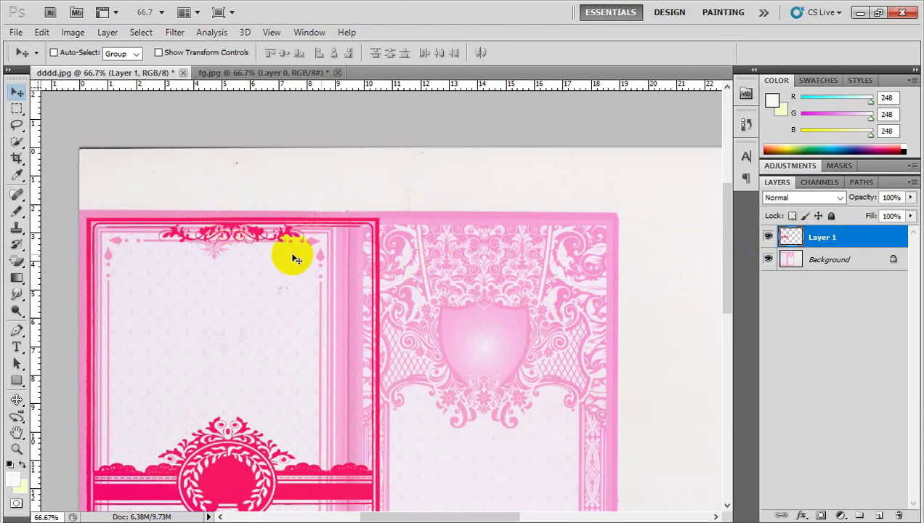
{"action": "scroll", "coordinate": [295, 254], "scroll_direction": "down", "scroll_amount": 2}
{"action": "scroll", "coordinate": [283, 260], "scroll_direction": "down", "scroll_amount": 2}
{"action": "scroll", "coordinate": [265, 269], "scroll_direction": "down", "scroll_amount": 1}
{"action": "scroll", "coordinate": [262, 305], "scroll_direction": "down", "scroll_amount": 3}
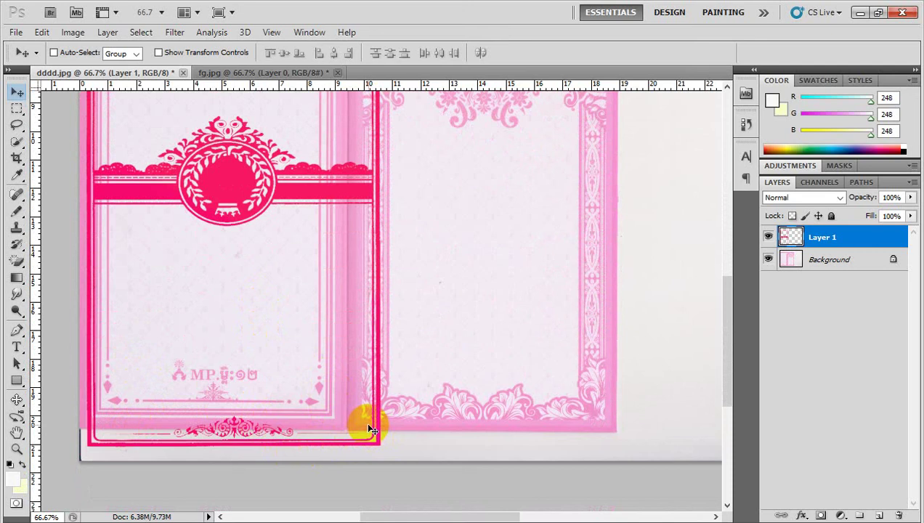
Step: Free-transform the pink frame to 84.60% width and 95.10% height to fit the left panel
{"action": "key", "text": "ctrl+t"}
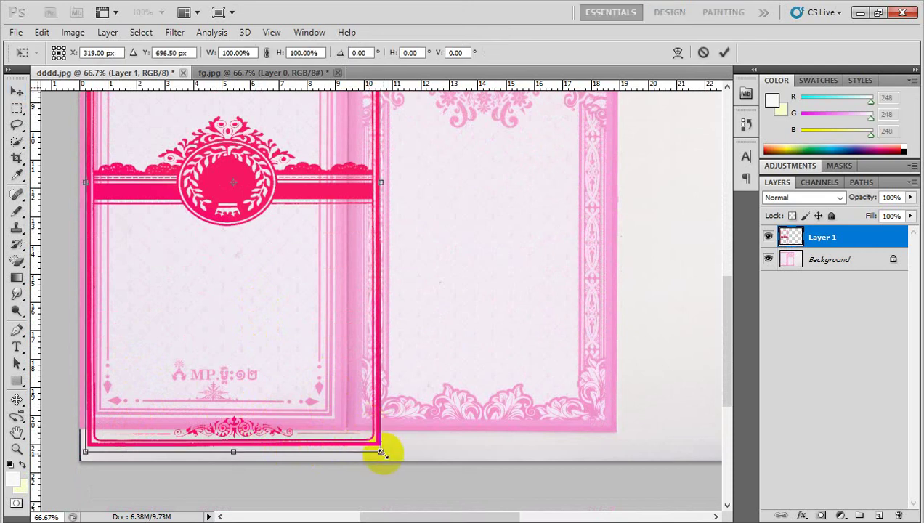
{"action": "left_click_drag", "start_coordinate": [382, 454], "coordinate": [362, 434]}
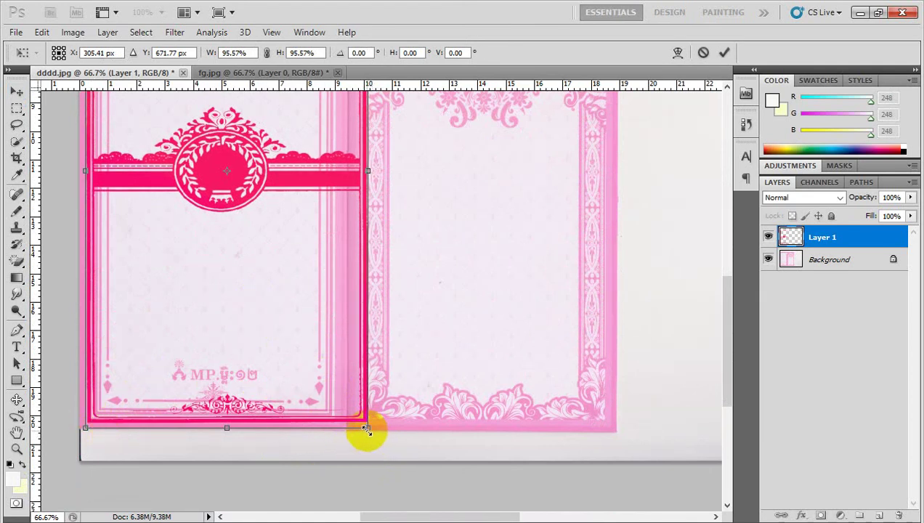
{"action": "left_click_drag", "start_coordinate": [366, 429], "coordinate": [366, 428]}
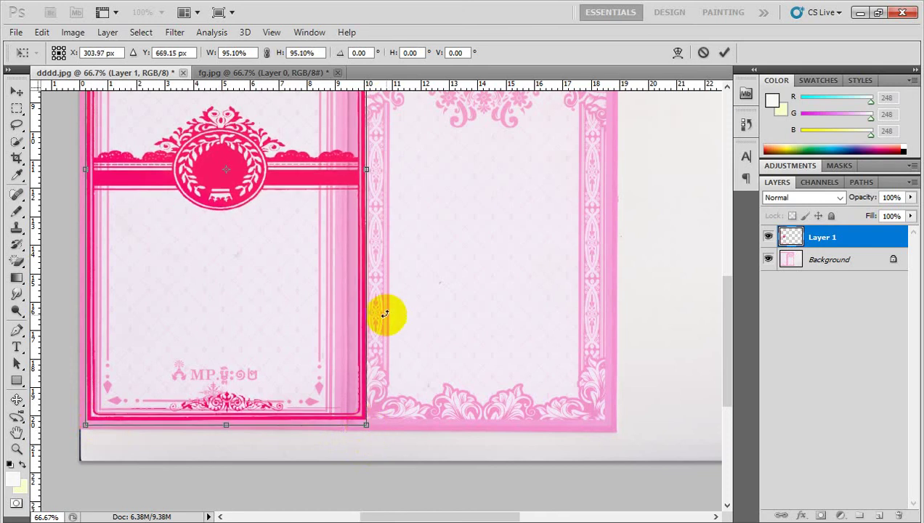
{"action": "scroll", "coordinate": [361, 314], "scroll_direction": "up", "scroll_amount": 2}
{"action": "scroll", "coordinate": [361, 314], "scroll_direction": "up", "scroll_amount": 2}
{"action": "scroll", "coordinate": [363, 319], "scroll_direction": "up", "scroll_amount": 2}
{"action": "scroll", "coordinate": [363, 320], "scroll_direction": "up", "scroll_amount": 1}
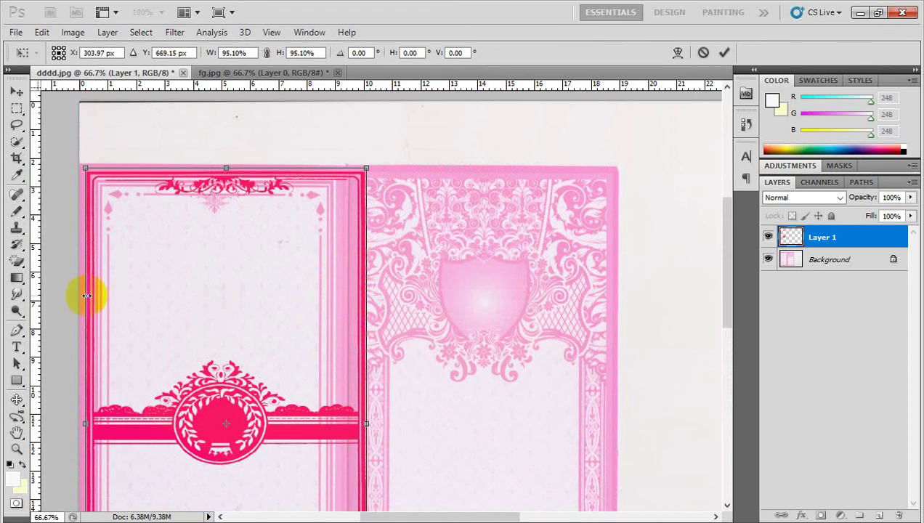
{"action": "scroll", "coordinate": [86, 417], "scroll_direction": "down", "scroll_amount": 2}
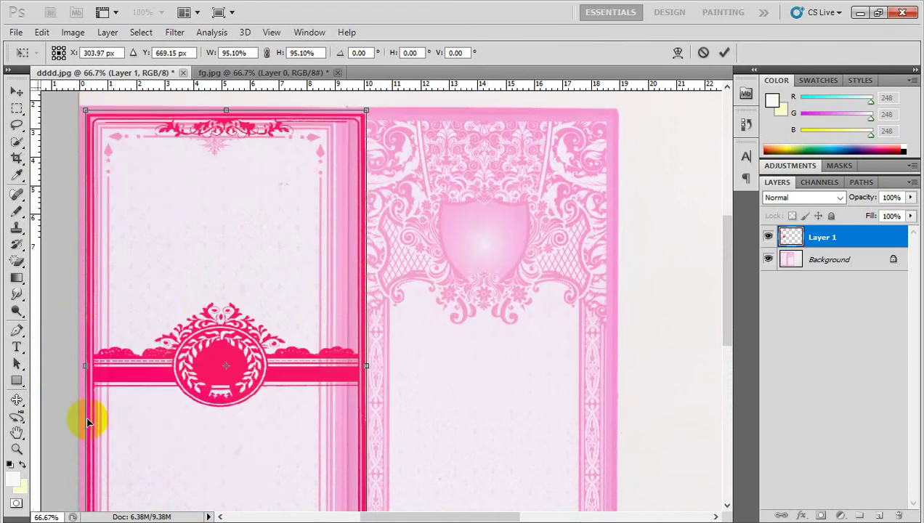
{"action": "scroll", "coordinate": [87, 420], "scroll_direction": "down", "scroll_amount": 1}
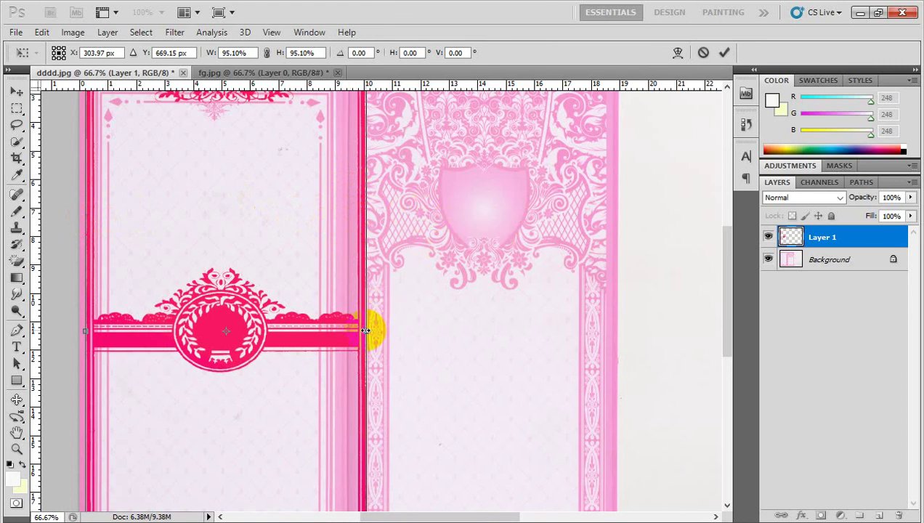
{"action": "left_click_drag", "start_coordinate": [362, 331], "coordinate": [334, 340]}
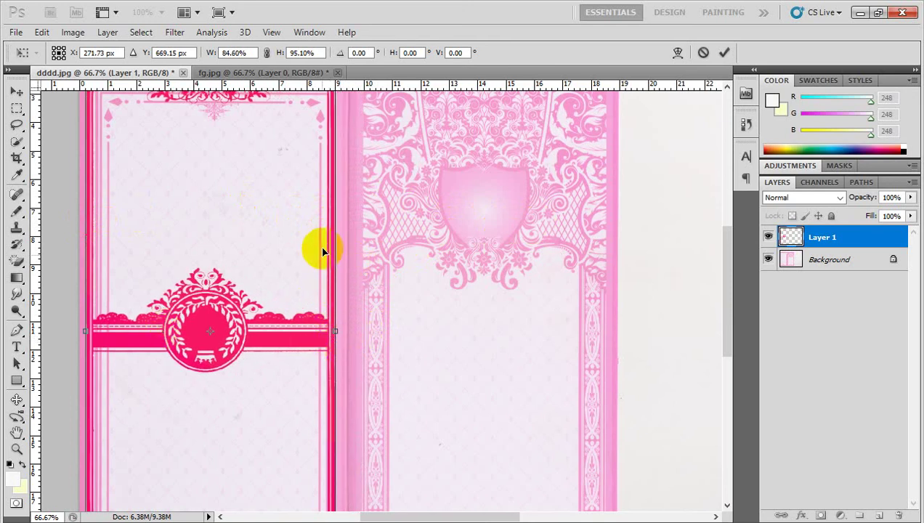
{"action": "scroll", "coordinate": [303, 287], "scroll_direction": "up", "scroll_amount": 3}
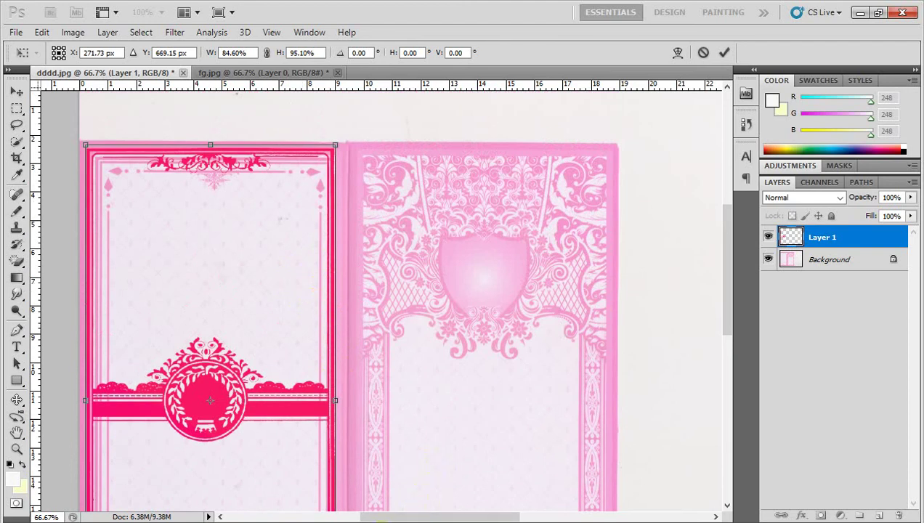
{"action": "key", "text": "Return"}
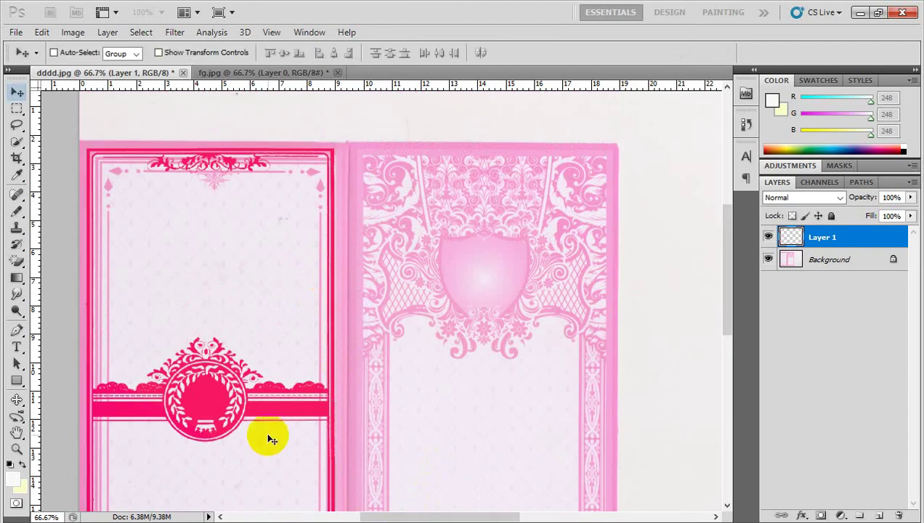